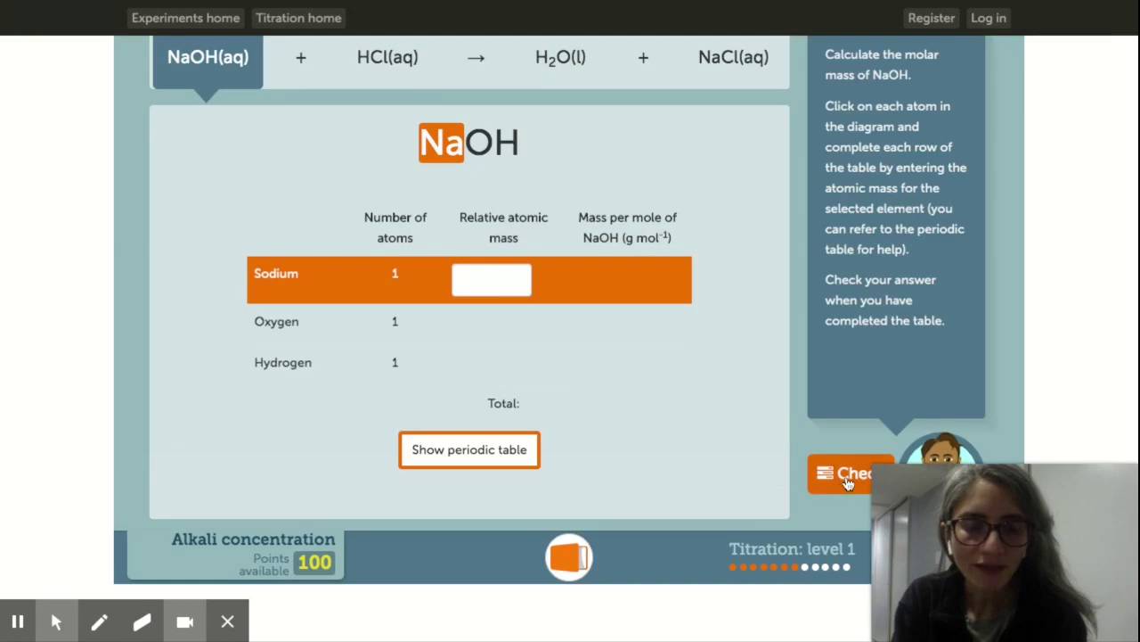
Check the NaOH molar mass table without entries until its attempts run out, and continue to the next calculation.
{"action": "left_click", "coordinate": [847, 476]}
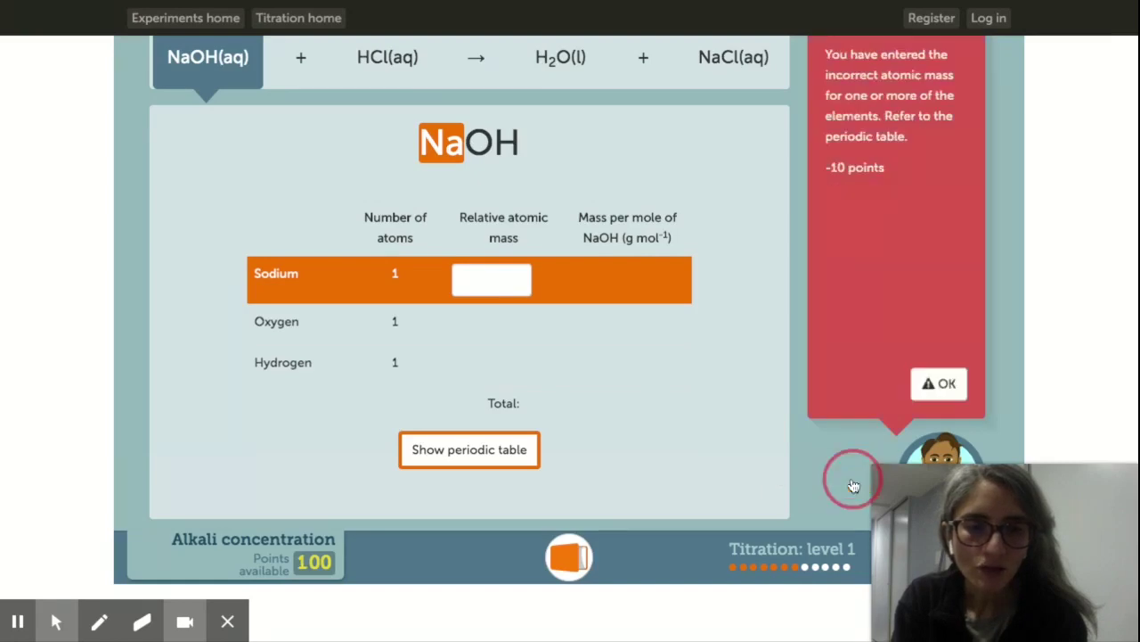
{"action": "left_click", "coordinate": [942, 384]}
{"action": "left_click", "coordinate": [841, 475]}
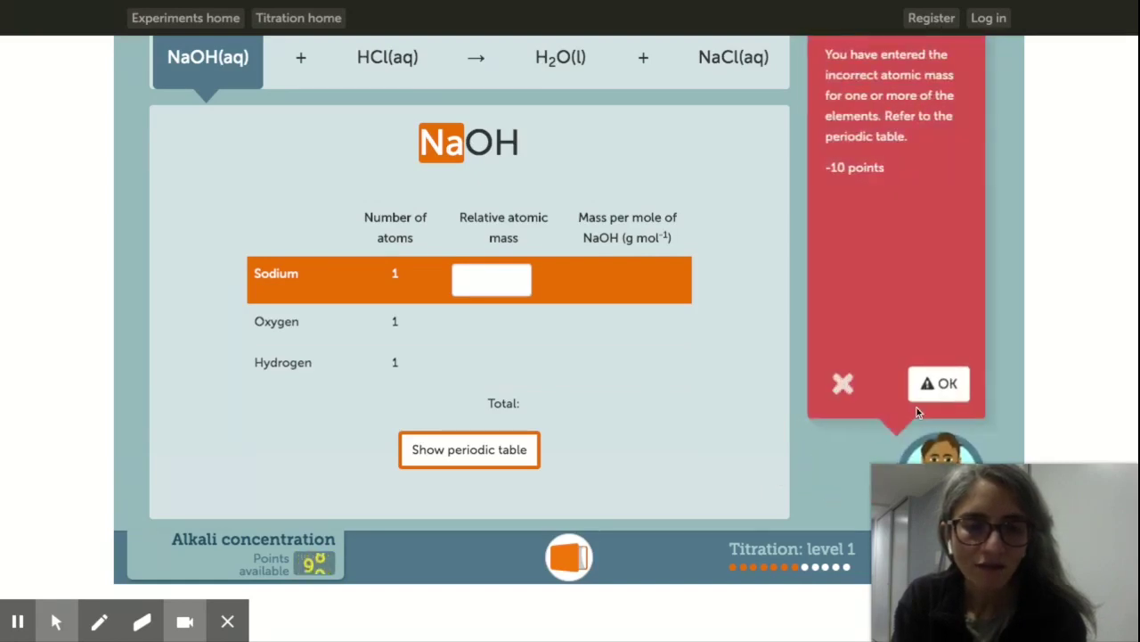
{"action": "left_click", "coordinate": [941, 384]}
{"action": "left_click", "coordinate": [848, 477]}
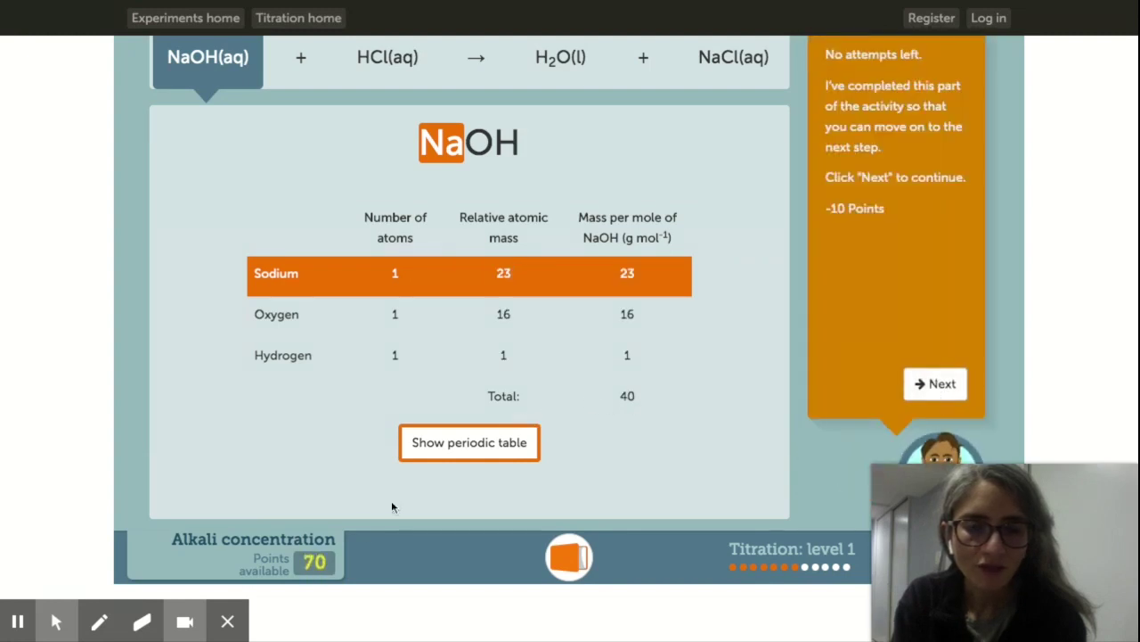
{"action": "left_click", "coordinate": [940, 388]}
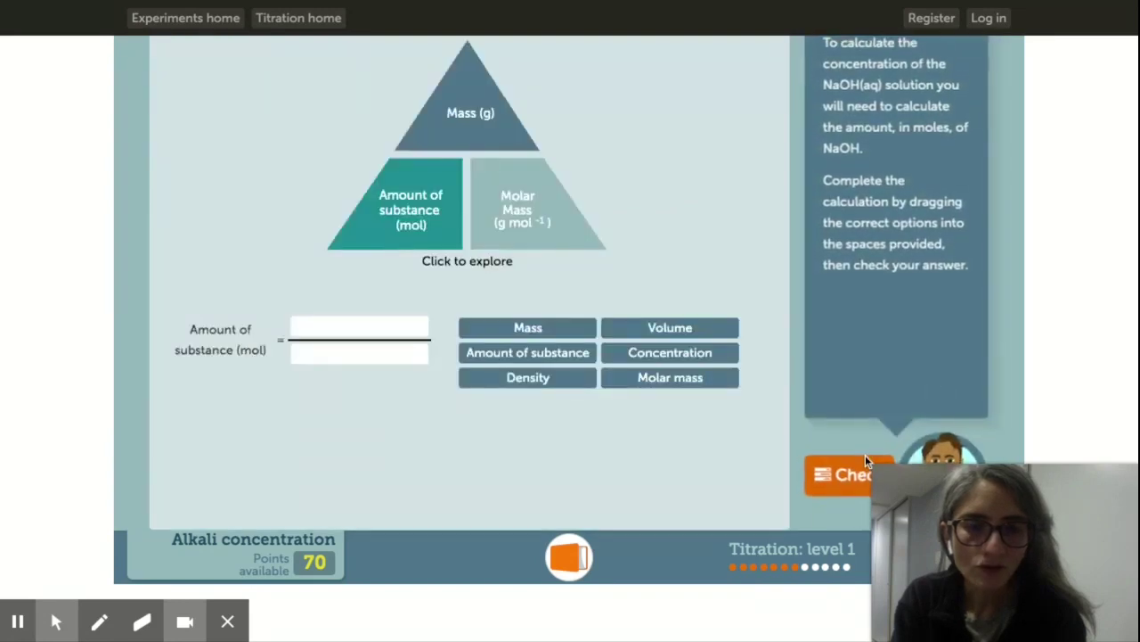
Check the blank amount-of-substance calculation until its attempts run out, moving on through the activity.
{"action": "left_click", "coordinate": [854, 470]}
{"action": "left_click", "coordinate": [945, 387]}
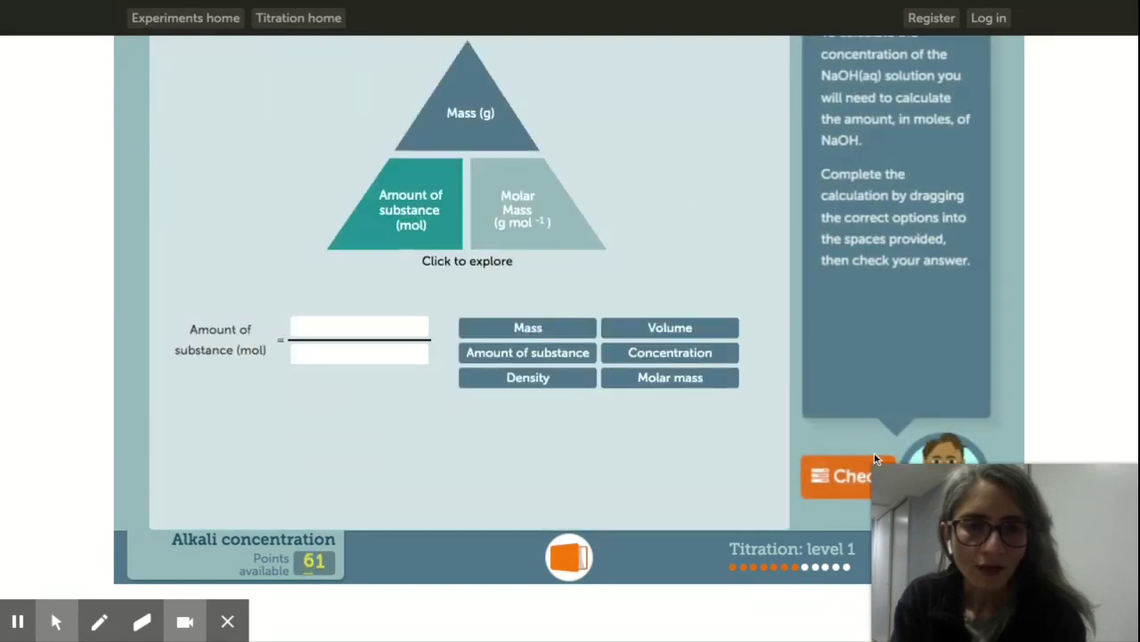
{"action": "left_click", "coordinate": [855, 472]}
{"action": "left_click", "coordinate": [944, 386]}
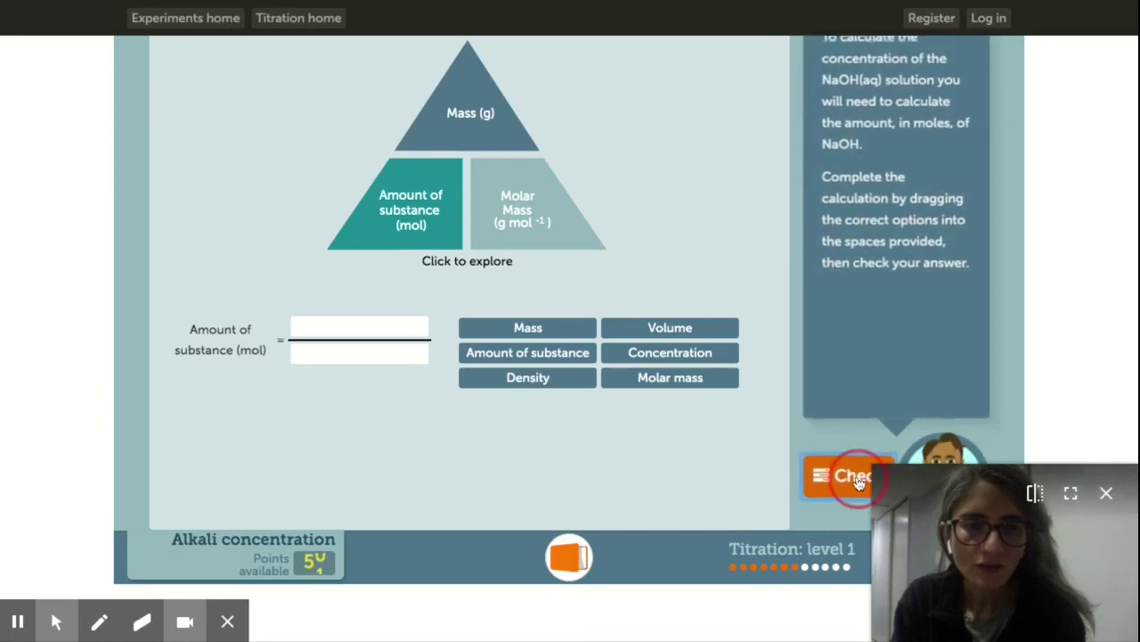
{"action": "left_click", "coordinate": [856, 473]}
{"action": "left_click", "coordinate": [942, 389]}
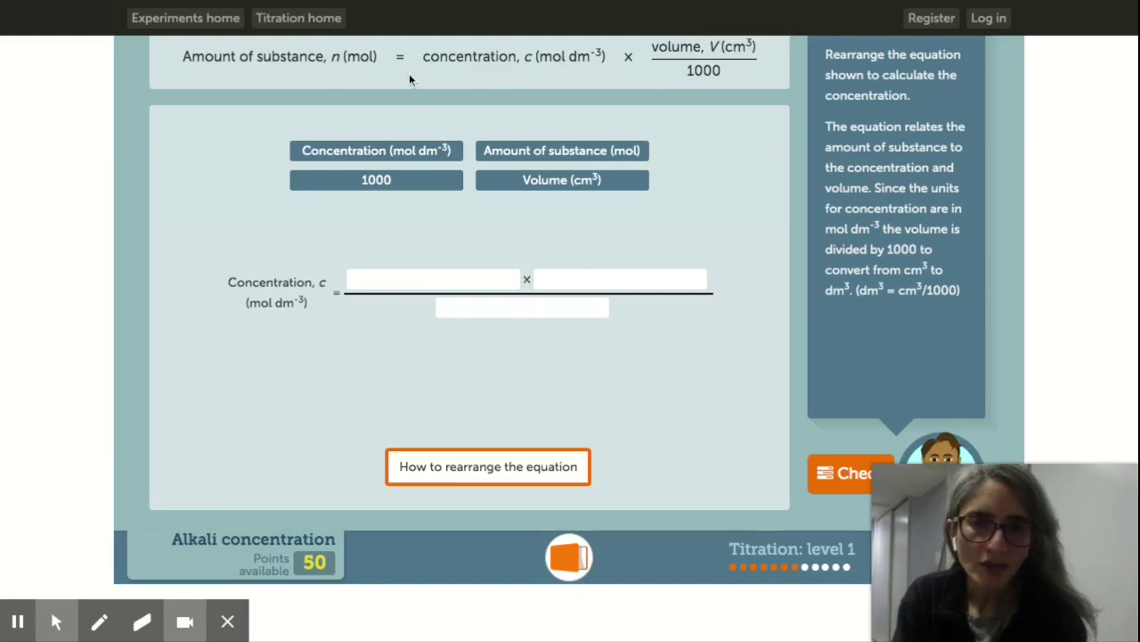
Check the blank rearranged concentration equation until its attempts run out, and continue with the completed equation.
{"action": "left_click", "coordinate": [373, 59]}
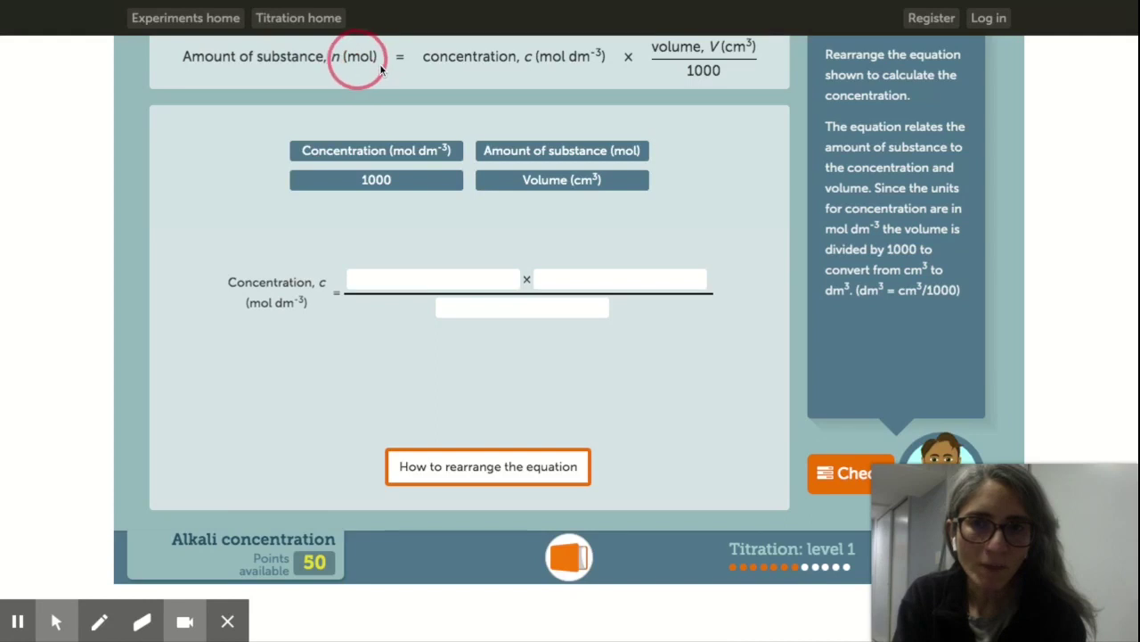
{"action": "left_click", "coordinate": [541, 56]}
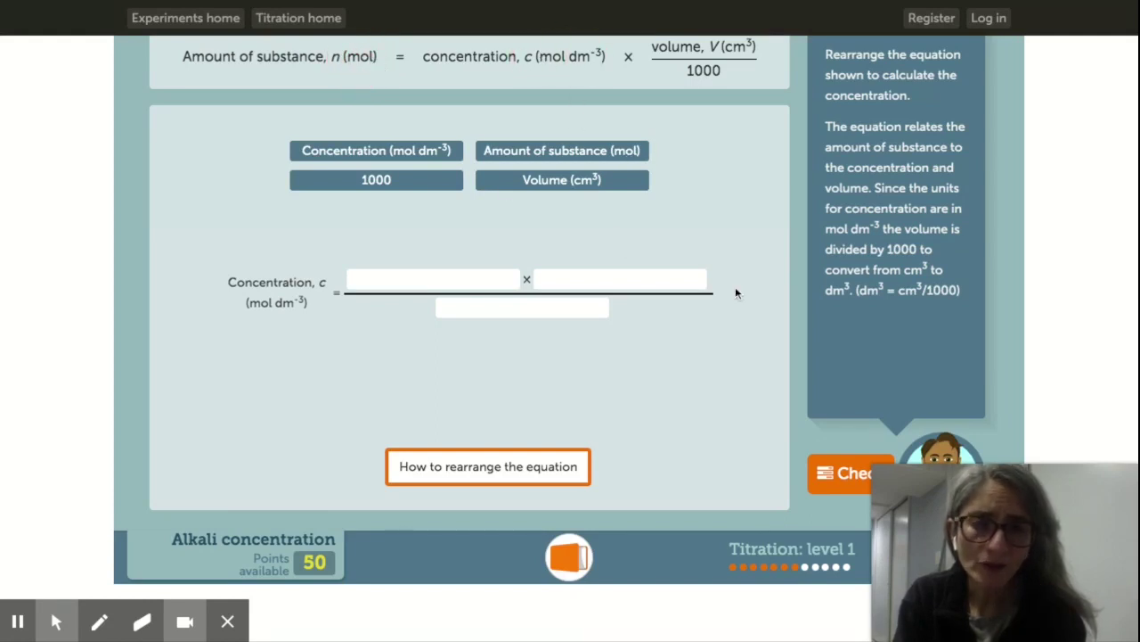
{"action": "left_click", "coordinate": [842, 473]}
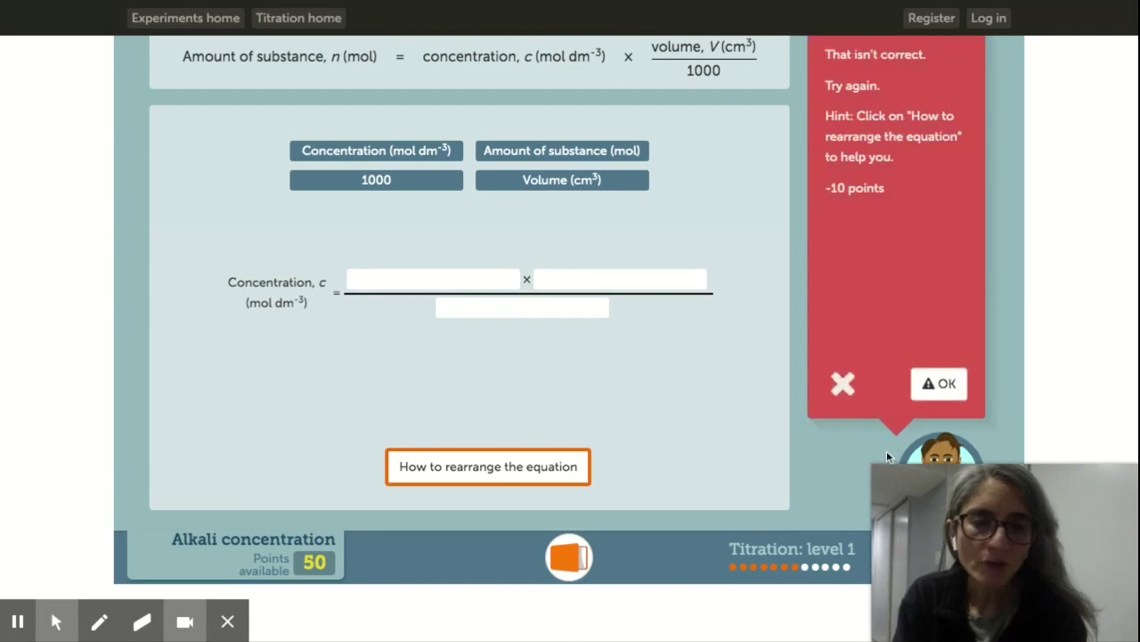
{"action": "left_click", "coordinate": [950, 392]}
{"action": "left_click", "coordinate": [869, 464]}
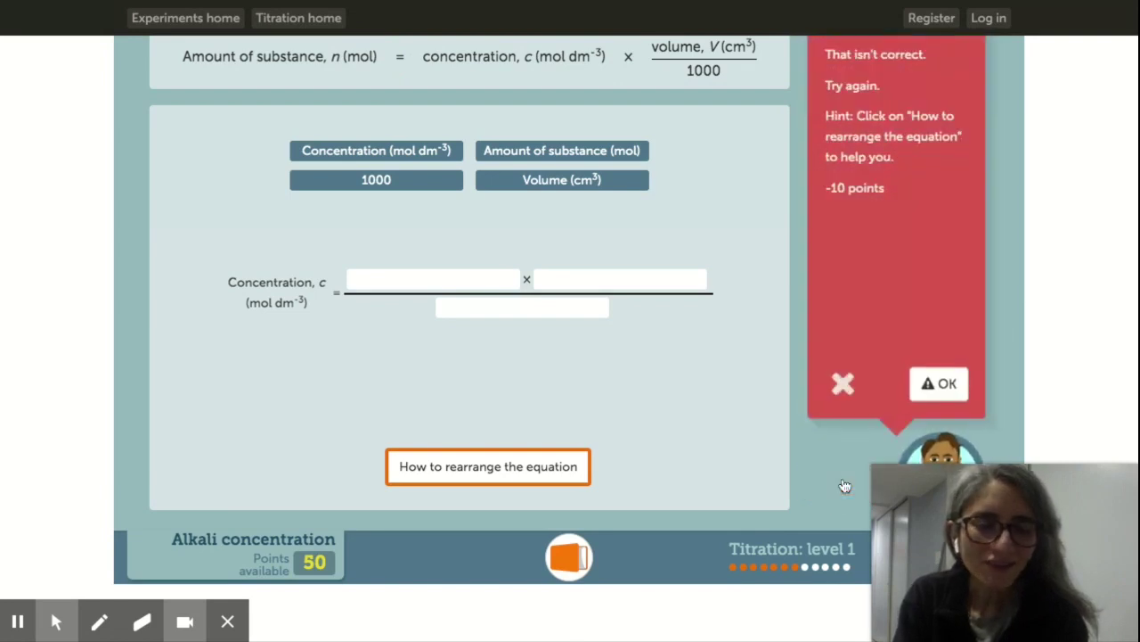
{"action": "left_click", "coordinate": [943, 384]}
{"action": "left_click", "coordinate": [869, 464]}
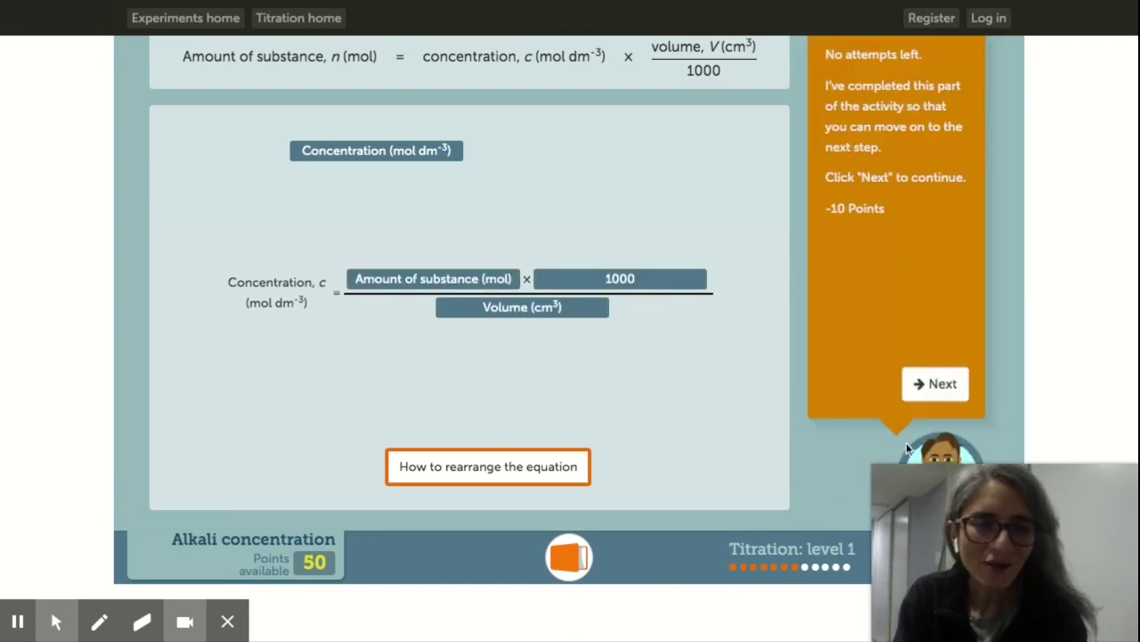
{"action": "left_click", "coordinate": [942, 398]}
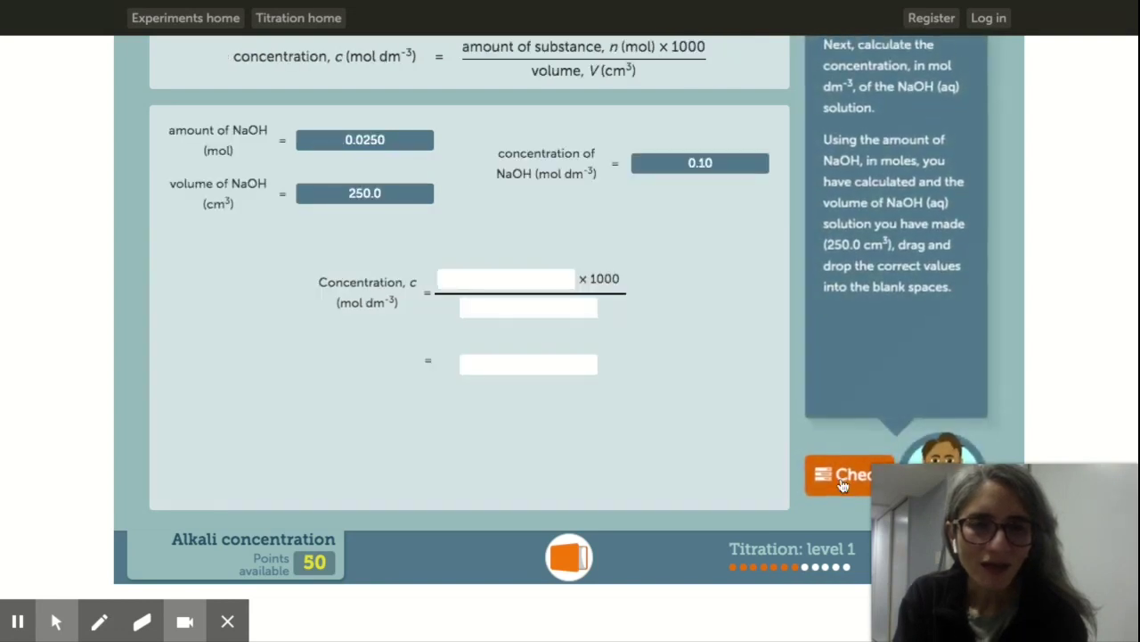
Check the blank NaOH concentration calculation until its attempts run out, and finish the alkali concentration activity.
{"action": "left_click", "coordinate": [843, 479]}
{"action": "left_click", "coordinate": [942, 384]}
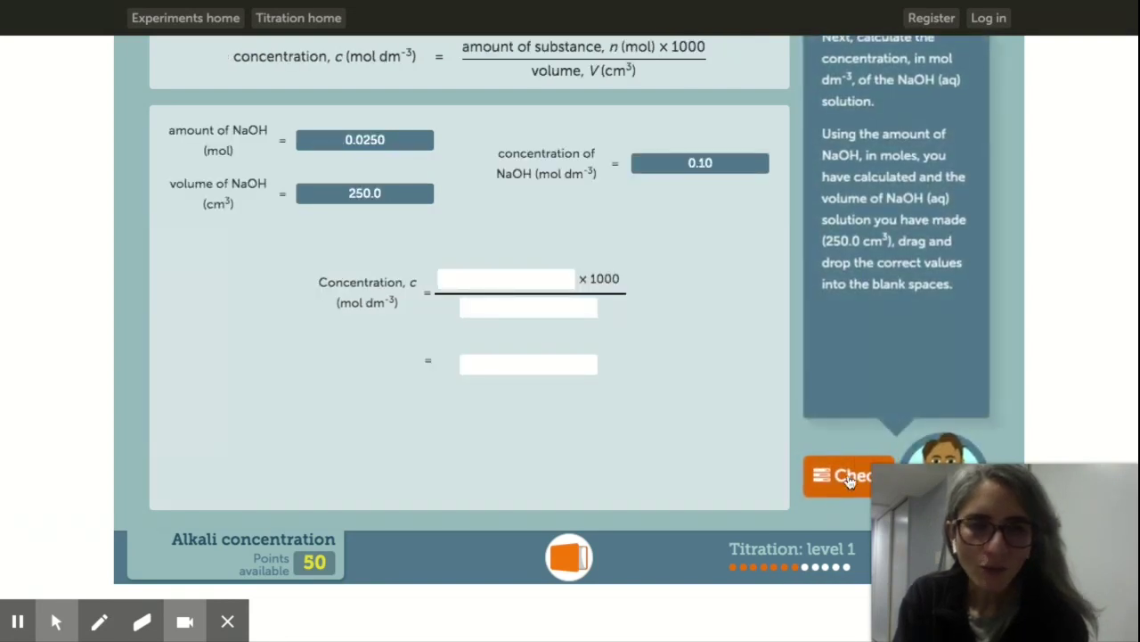
{"action": "left_click", "coordinate": [846, 478]}
{"action": "left_click", "coordinate": [942, 385]}
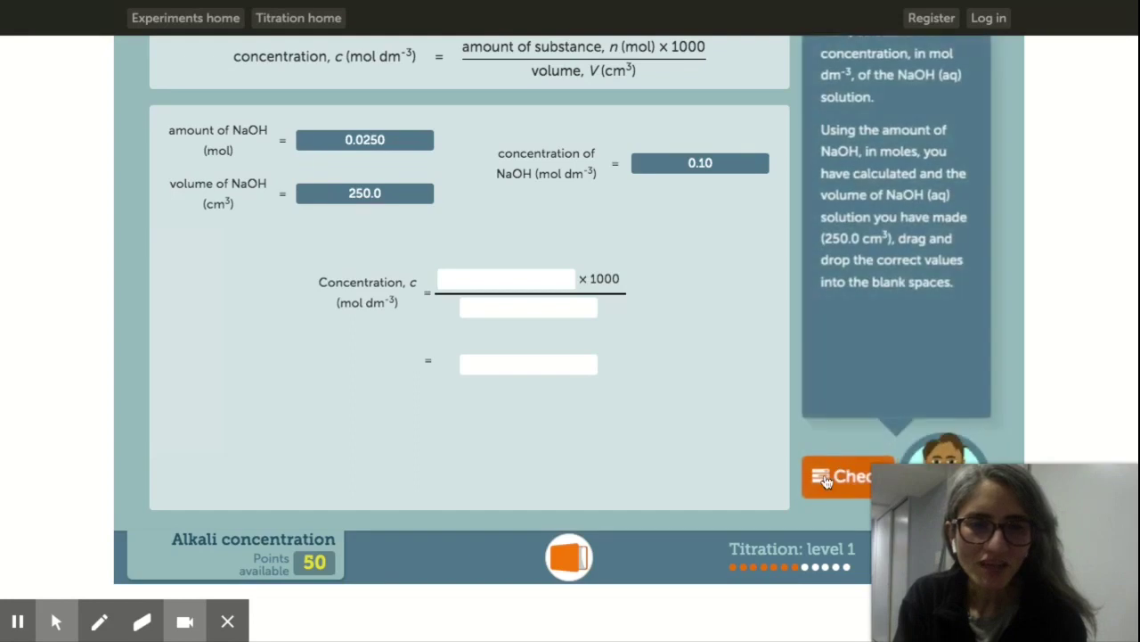
{"action": "left_click", "coordinate": [839, 482]}
{"action": "left_click", "coordinate": [932, 383]}
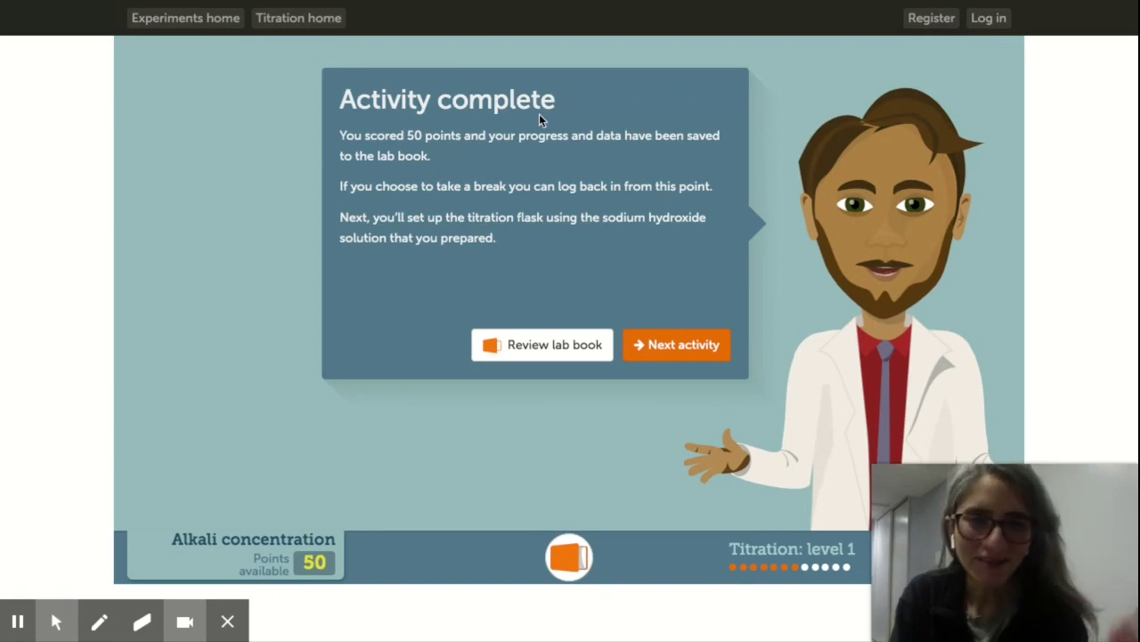
Advance through the titration preparation to the burette setup and choose river site B as the first sample.
{"action": "left_click", "coordinate": [676, 347]}
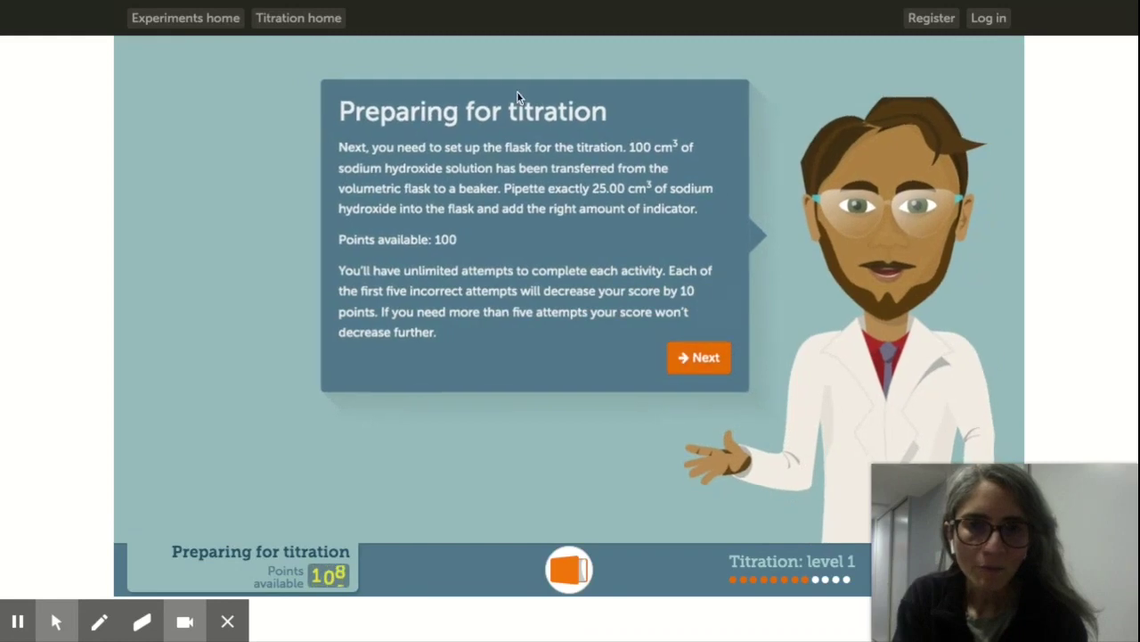
{"action": "left_click", "coordinate": [704, 359]}
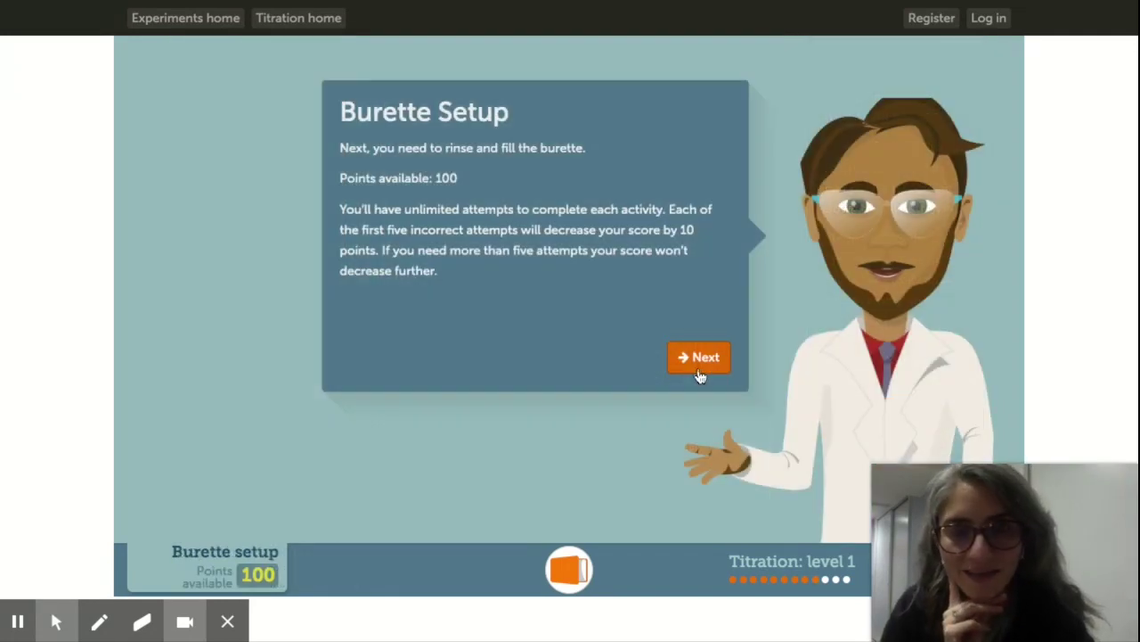
{"action": "left_click", "coordinate": [697, 368]}
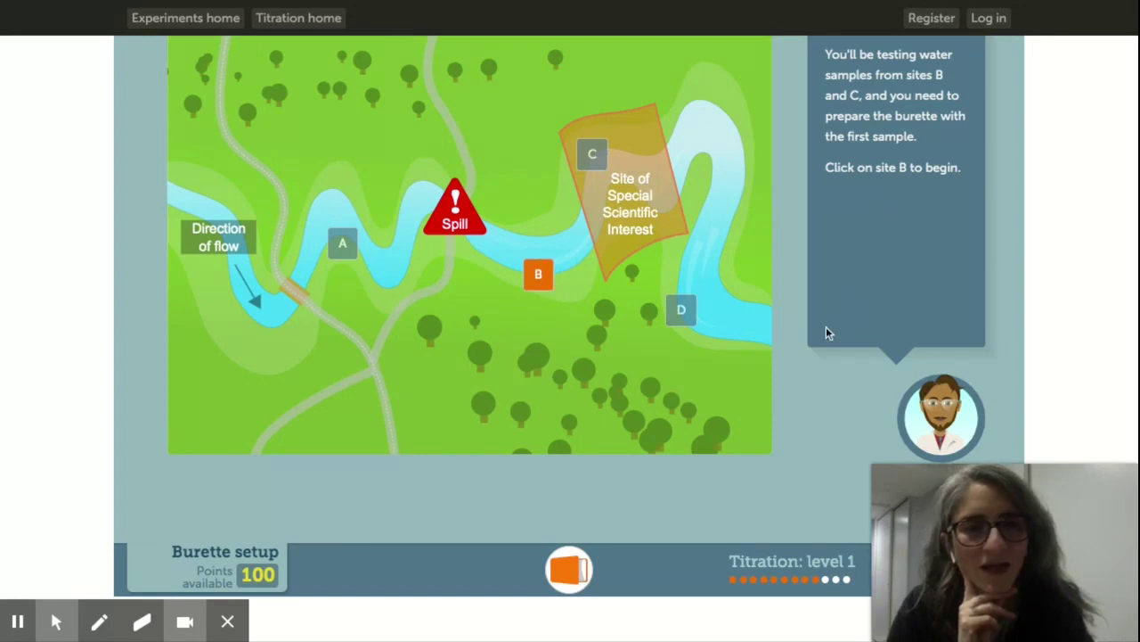
{"action": "left_click", "coordinate": [539, 278]}
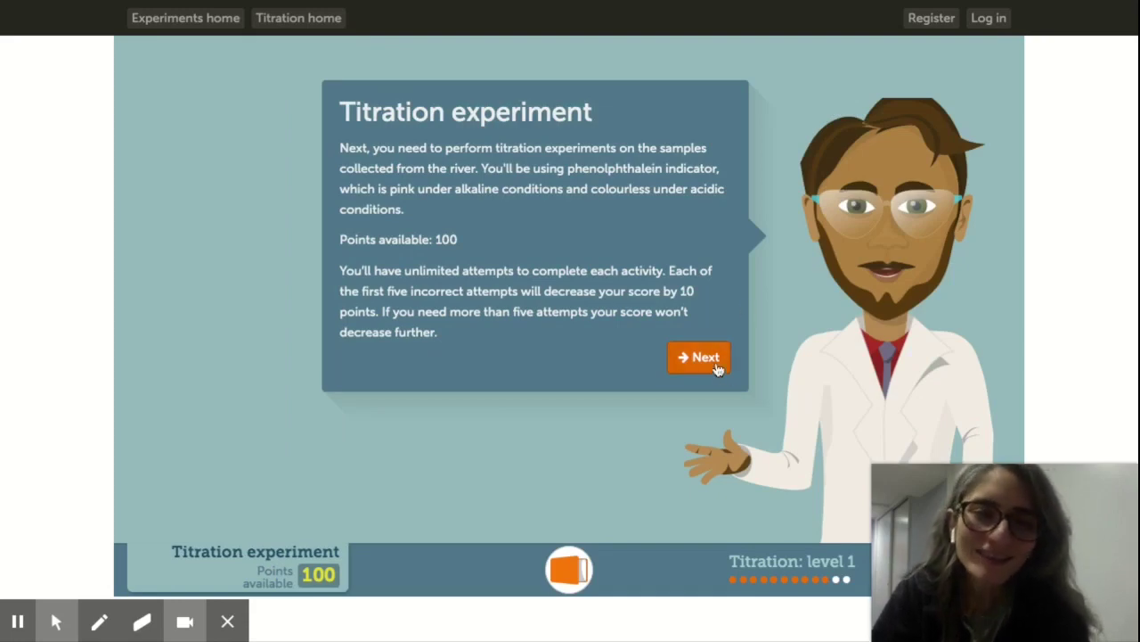
Begin the titration experiment and record 11.65 as the trial's initial burette reading for site B, checking the answer.
{"action": "left_click", "coordinate": [713, 366]}
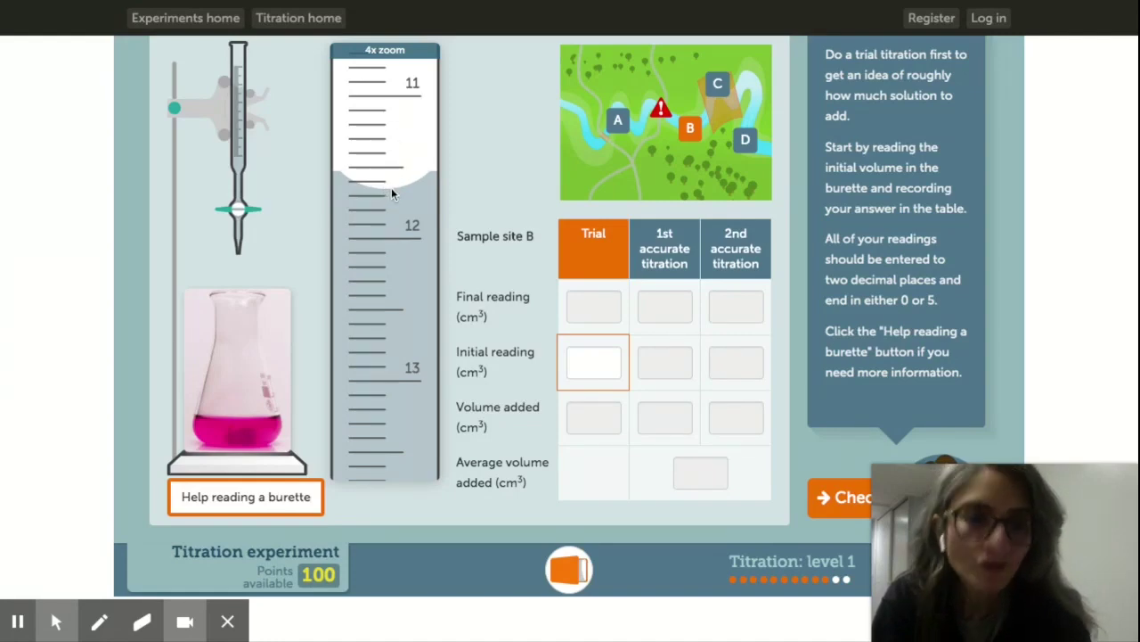
{"action": "left_click", "coordinate": [593, 373]}
{"action": "type", "text": "11"}
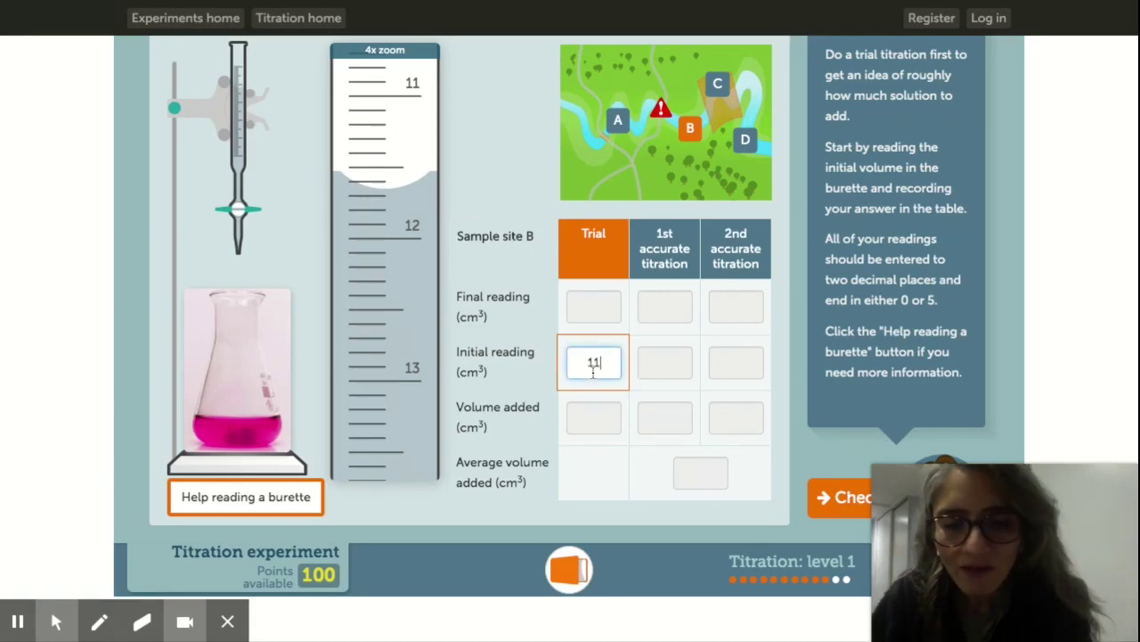
{"action": "type", "text": ".65"}
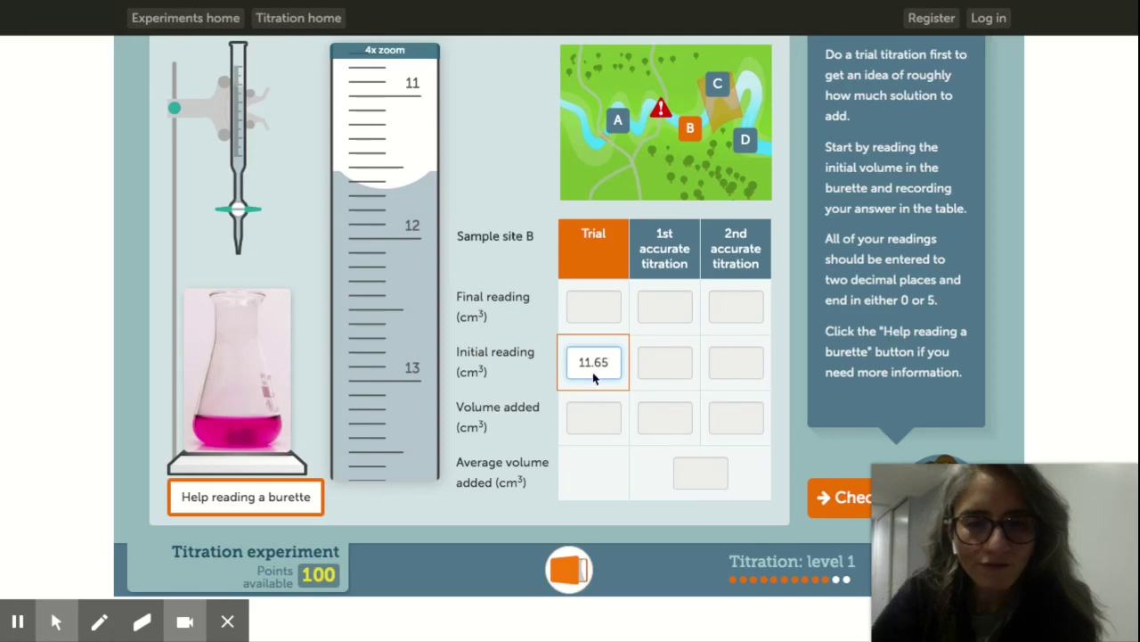
{"action": "left_click", "coordinate": [850, 504]}
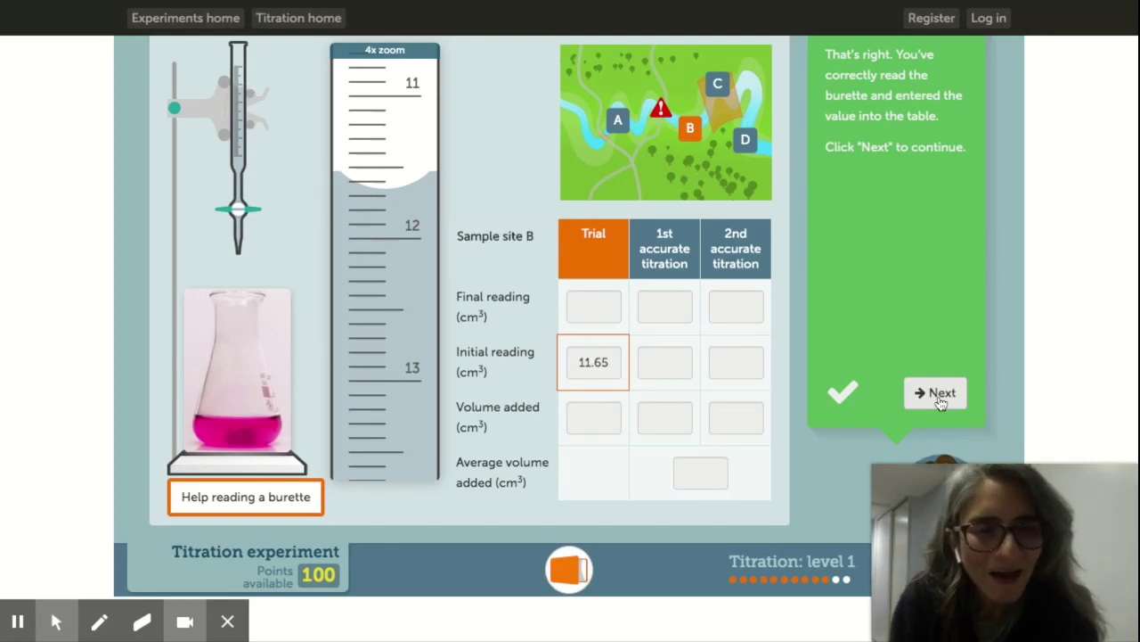
{"action": "left_click", "coordinate": [940, 397]}
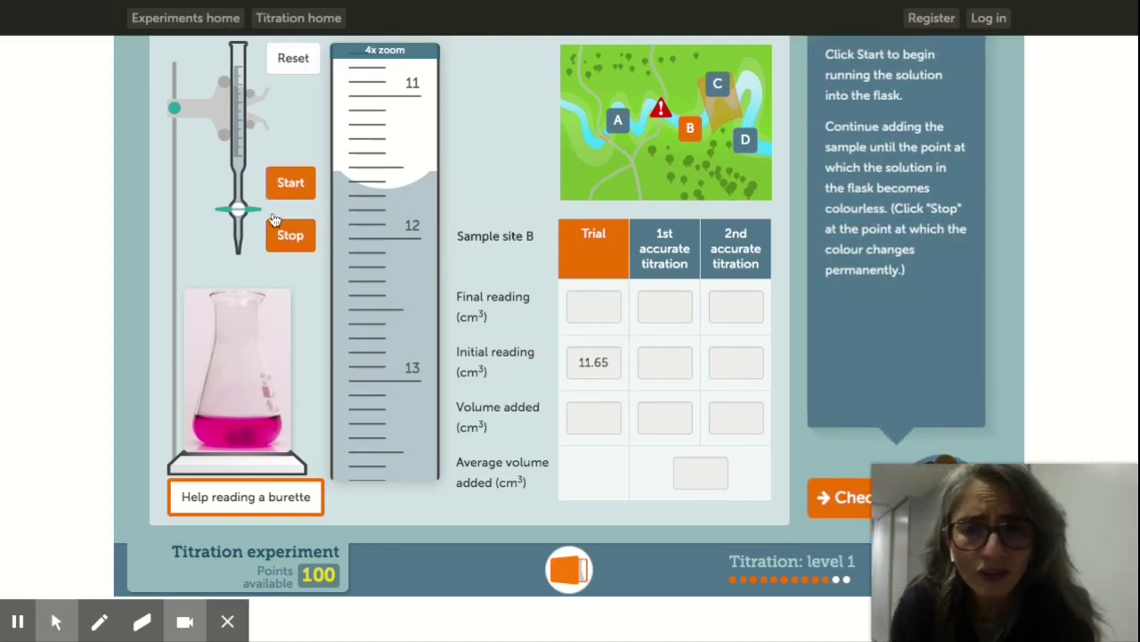
Run the site B sample into the flask in several bursts until the pink colour fades, and check the trial's end-point.
{"action": "left_click", "coordinate": [292, 183]}
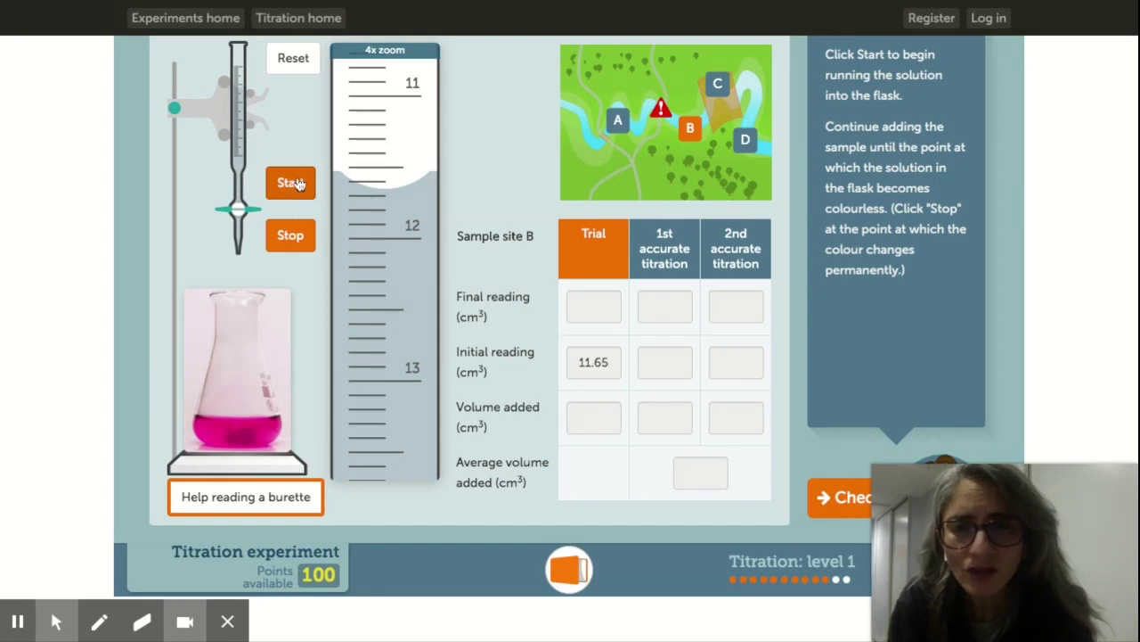
{"action": "left_click", "coordinate": [294, 239]}
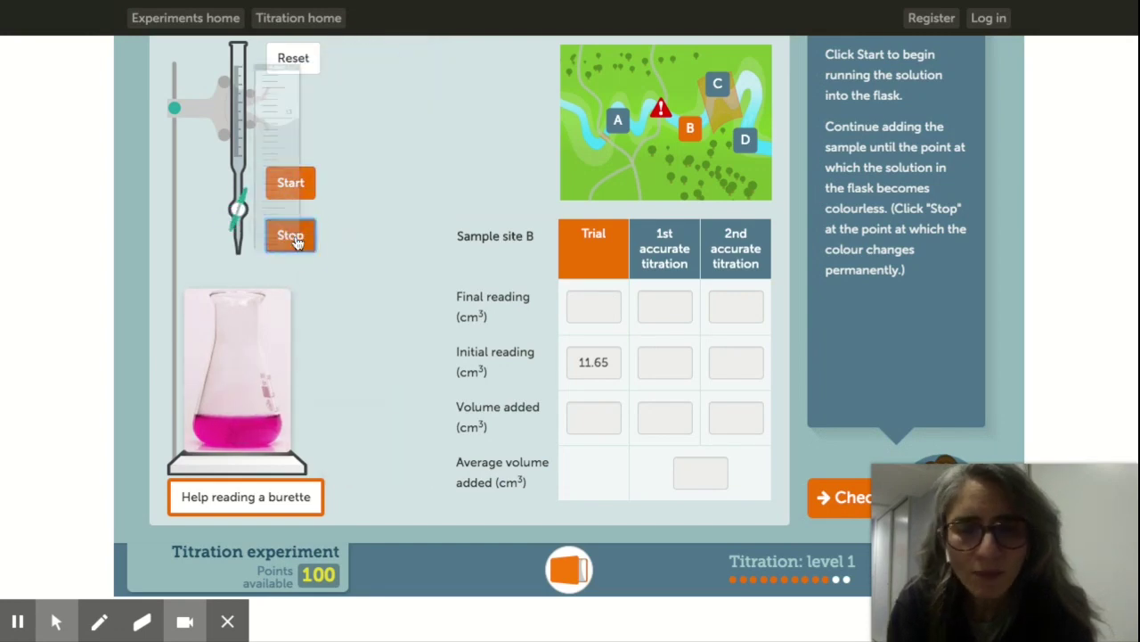
{"action": "left_click", "coordinate": [290, 184]}
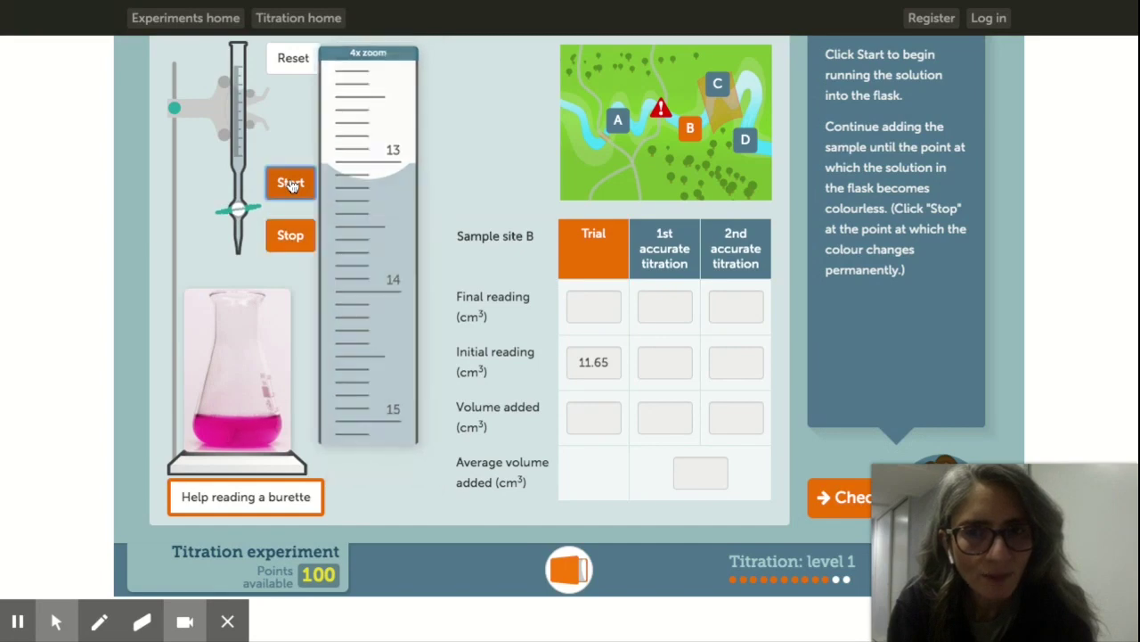
{"action": "left_click", "coordinate": [296, 238]}
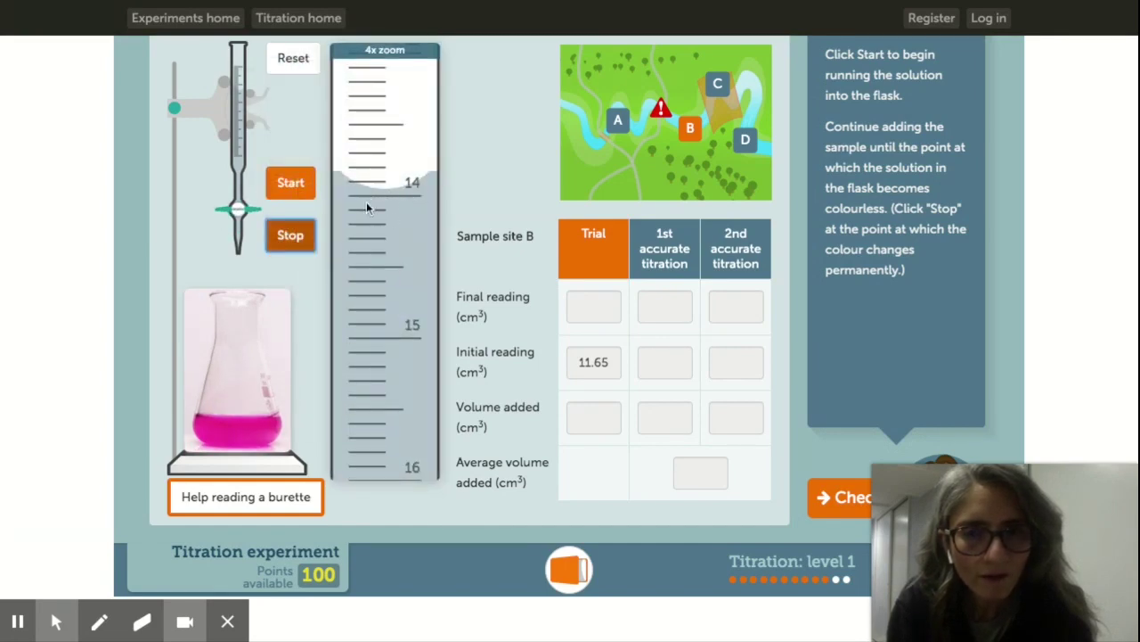
{"action": "left_click", "coordinate": [291, 182]}
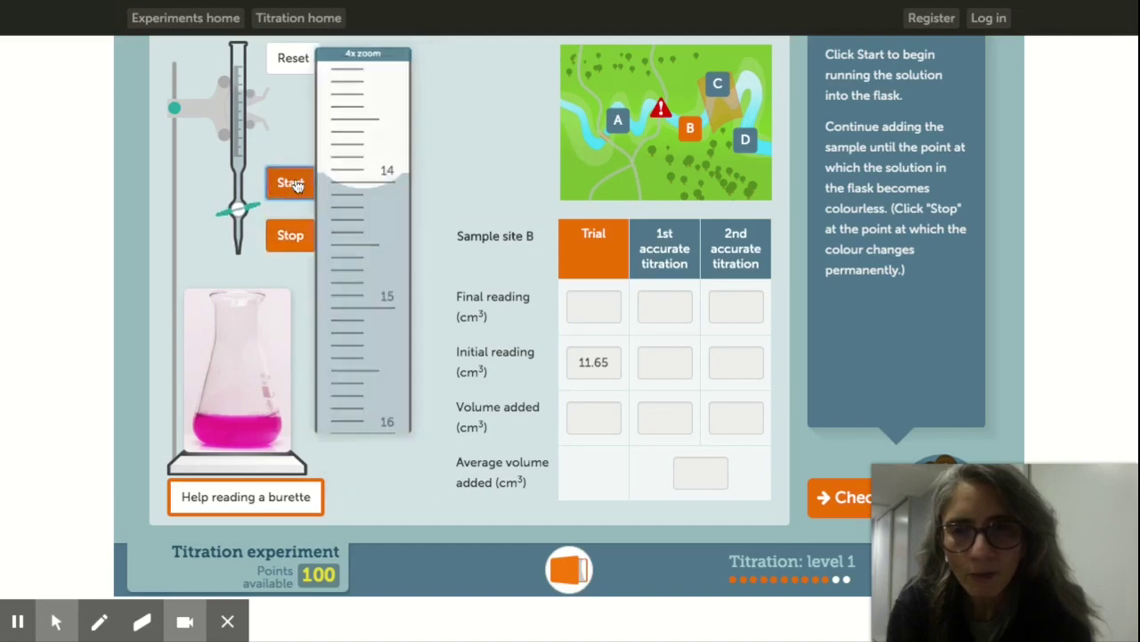
{"action": "left_click", "coordinate": [291, 236]}
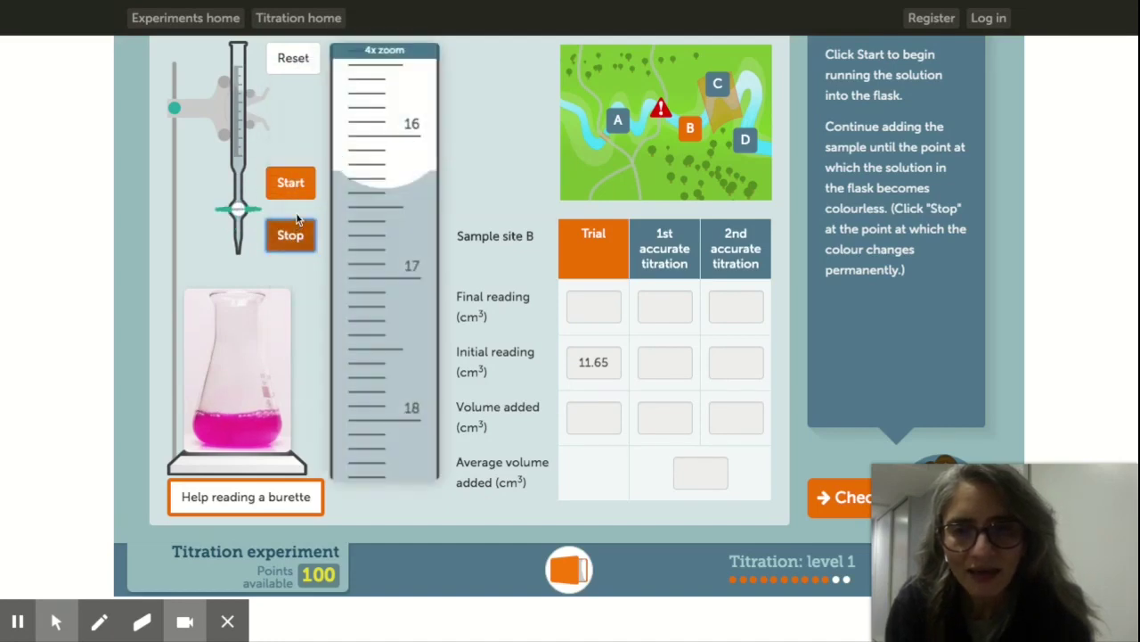
{"action": "left_click", "coordinate": [289, 188]}
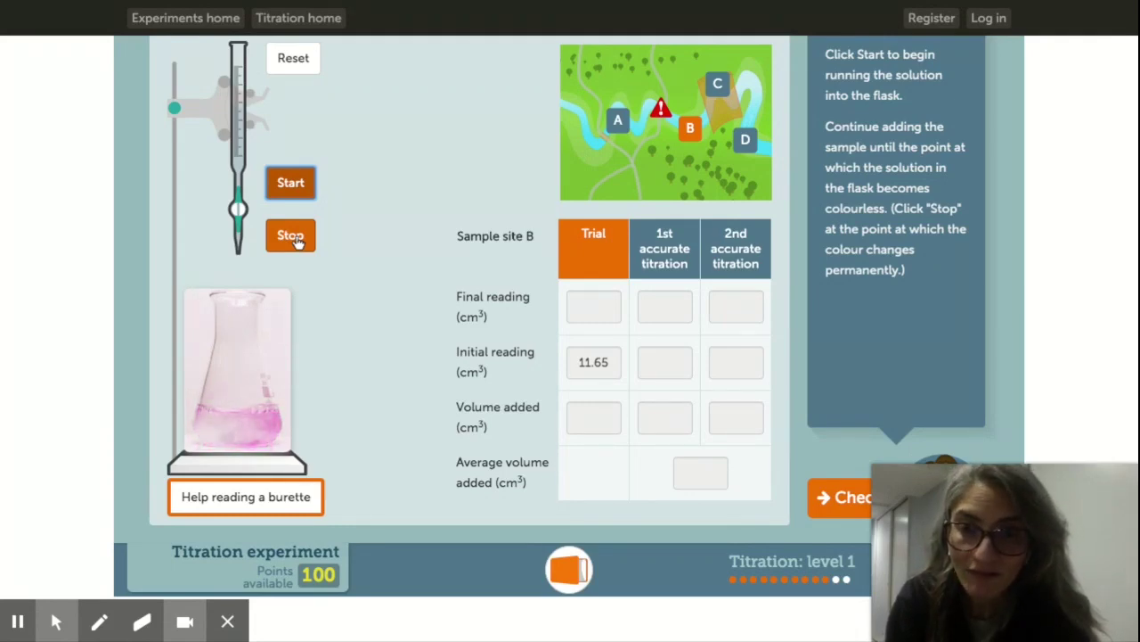
{"action": "left_click", "coordinate": [296, 238]}
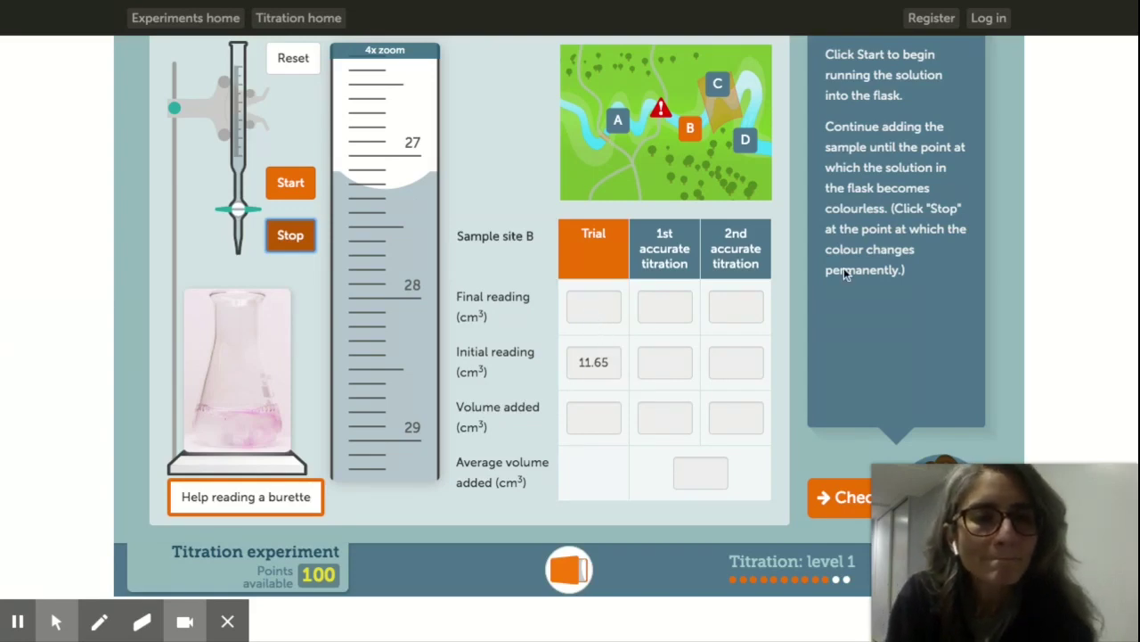
{"action": "left_click", "coordinate": [856, 502]}
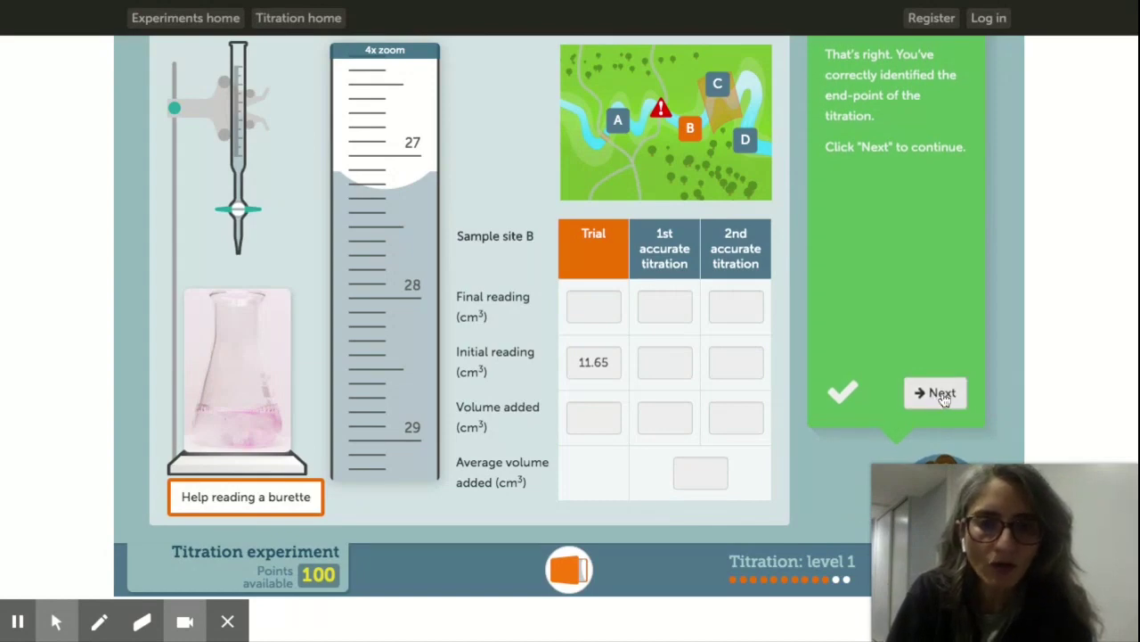
{"action": "left_click", "coordinate": [935, 397]}
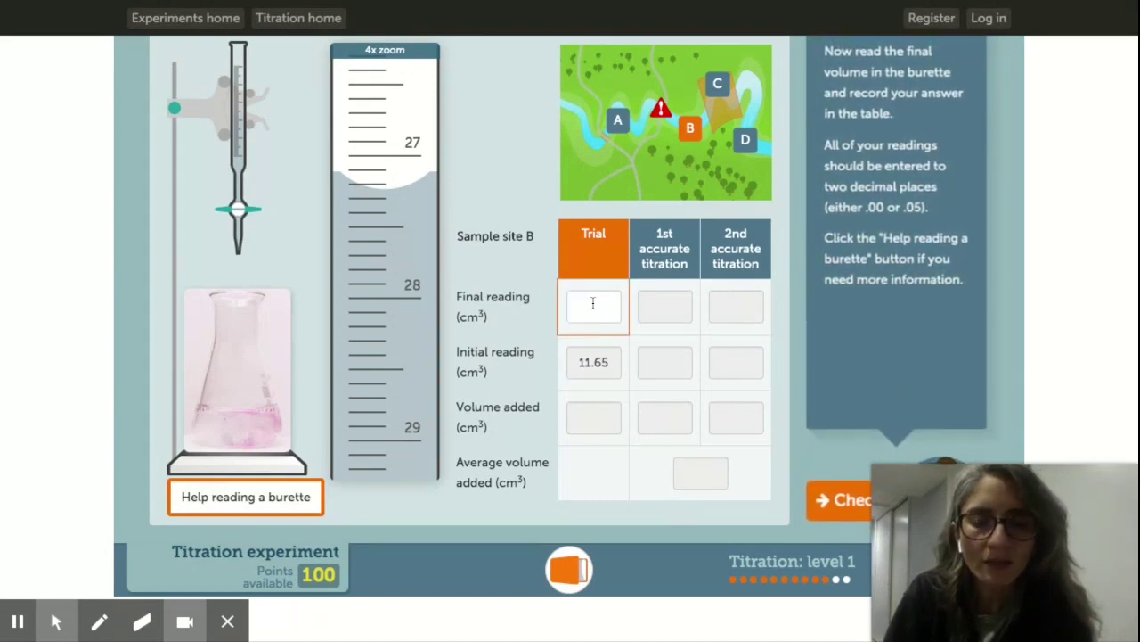
Record 27.25 as the site B trial's final burette reading, check the answer, and move on to the trial's volume added.
{"action": "left_click", "coordinate": [591, 305]}
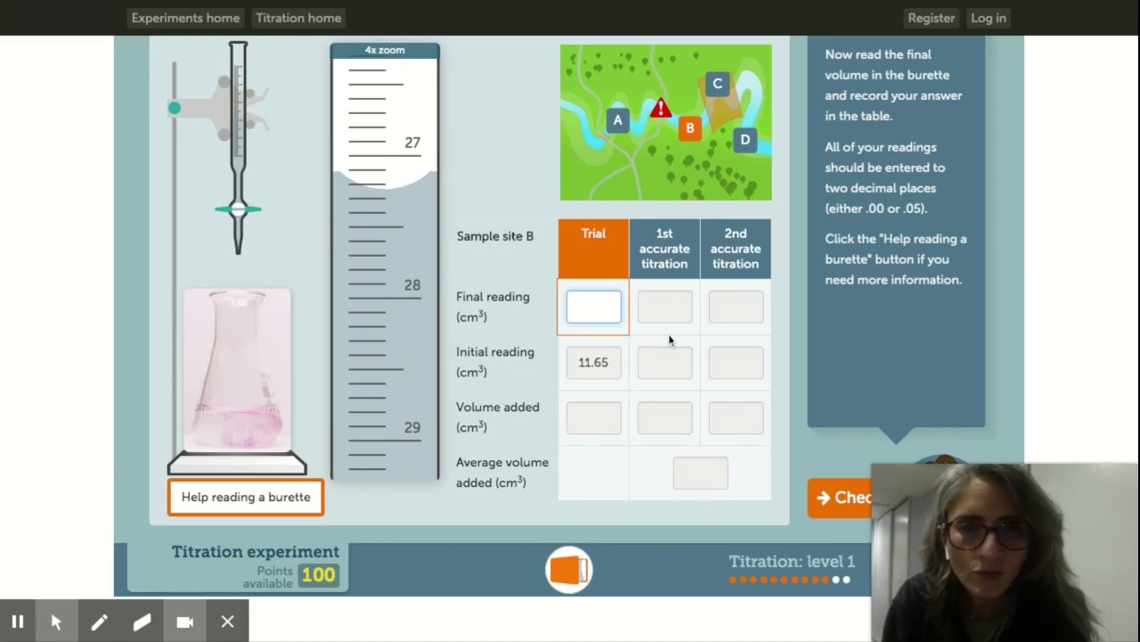
{"action": "type", "text": "27"}
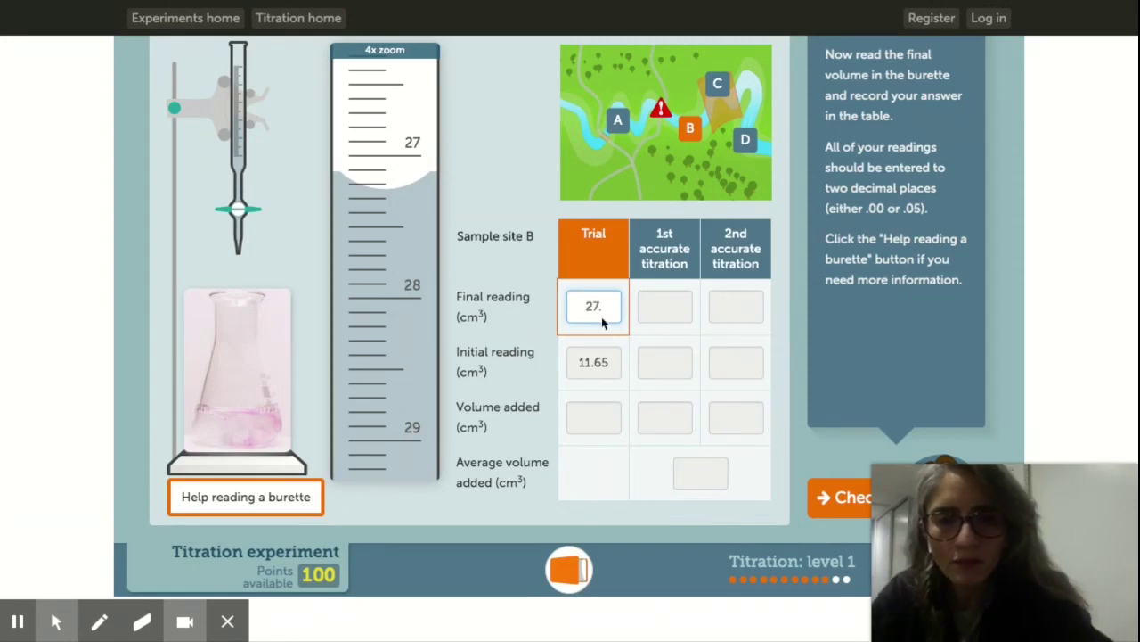
{"action": "type", "text": ".2"}
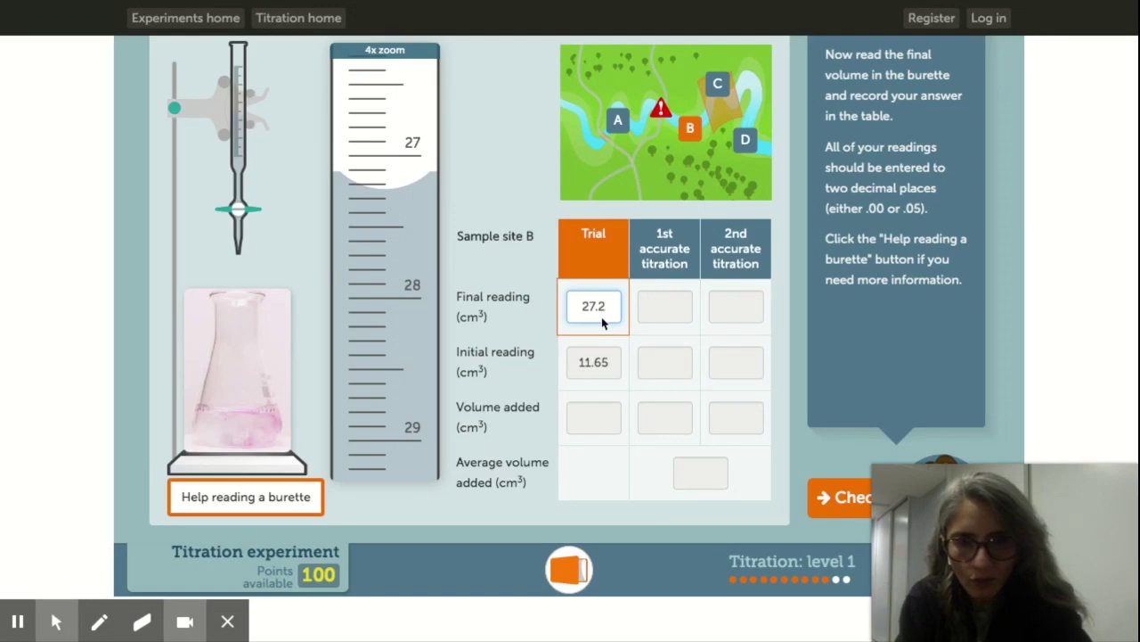
{"action": "type", "text": "5"}
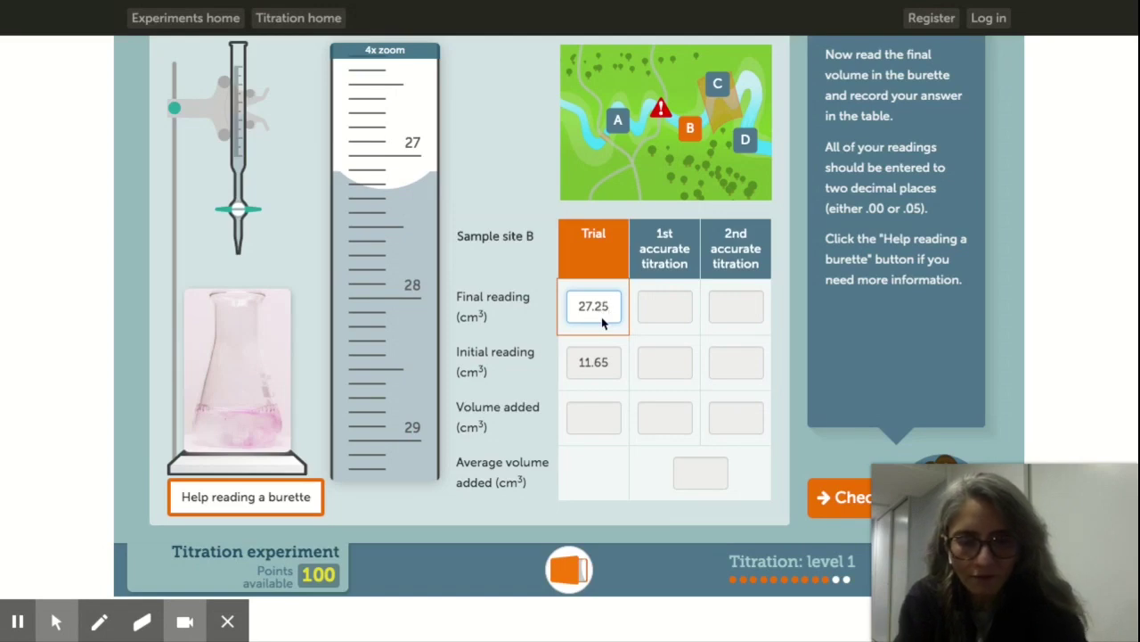
{"action": "left_click", "coordinate": [837, 500]}
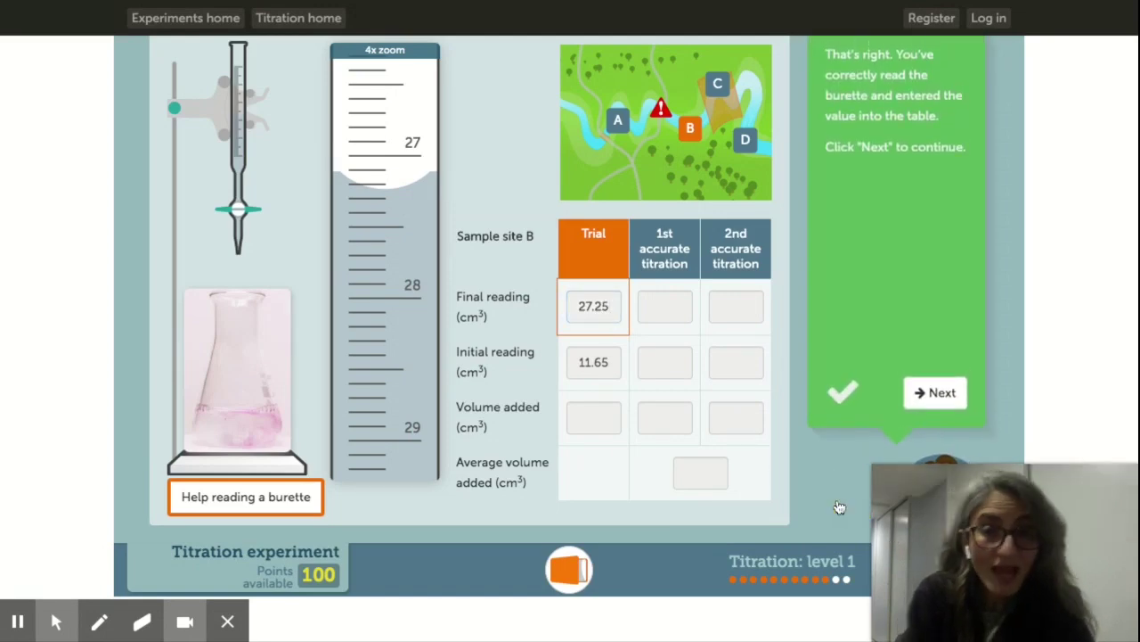
{"action": "left_click", "coordinate": [938, 392]}
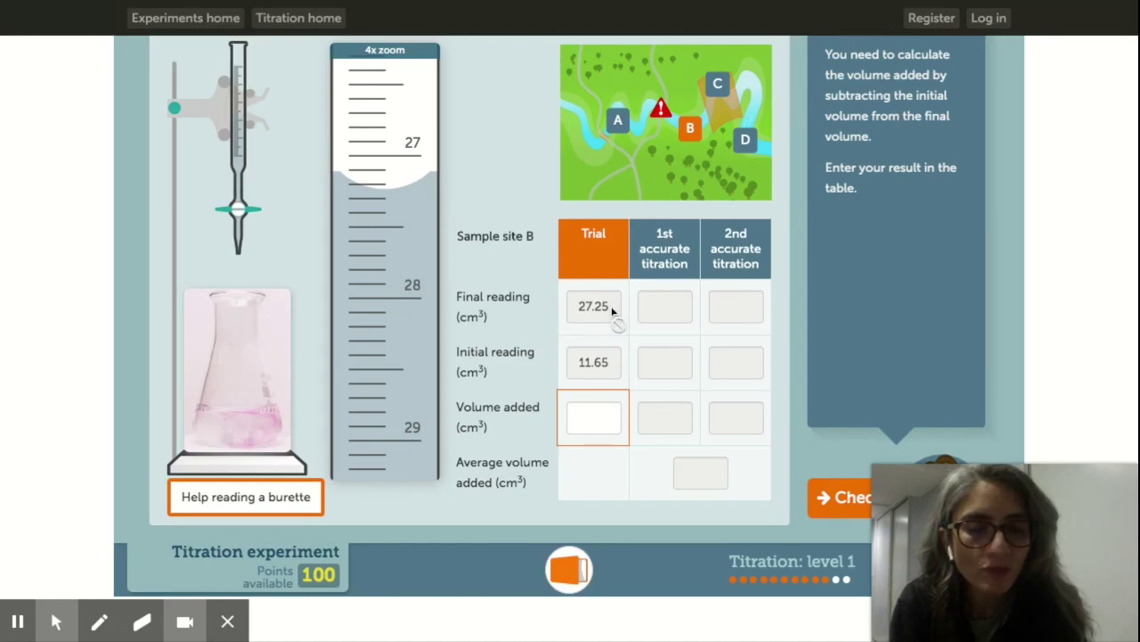
{"action": "left_click", "coordinate": [596, 420]}
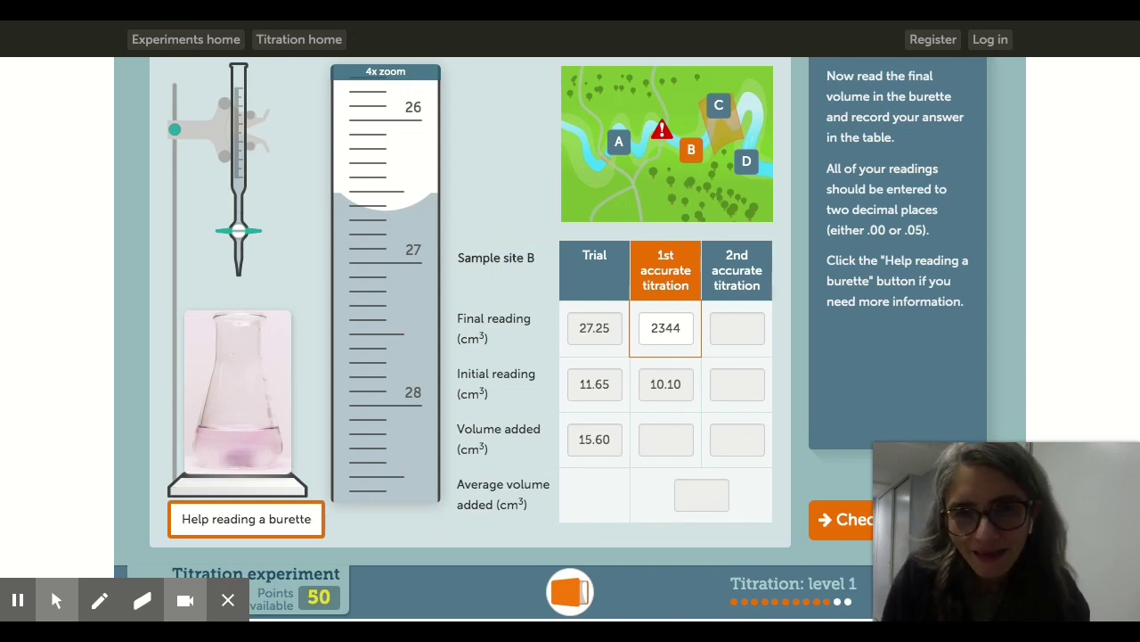
Consult the help on reading a burette, and clear the first accurate titration's final reading for site B.
{"action": "left_click", "coordinate": [245, 524]}
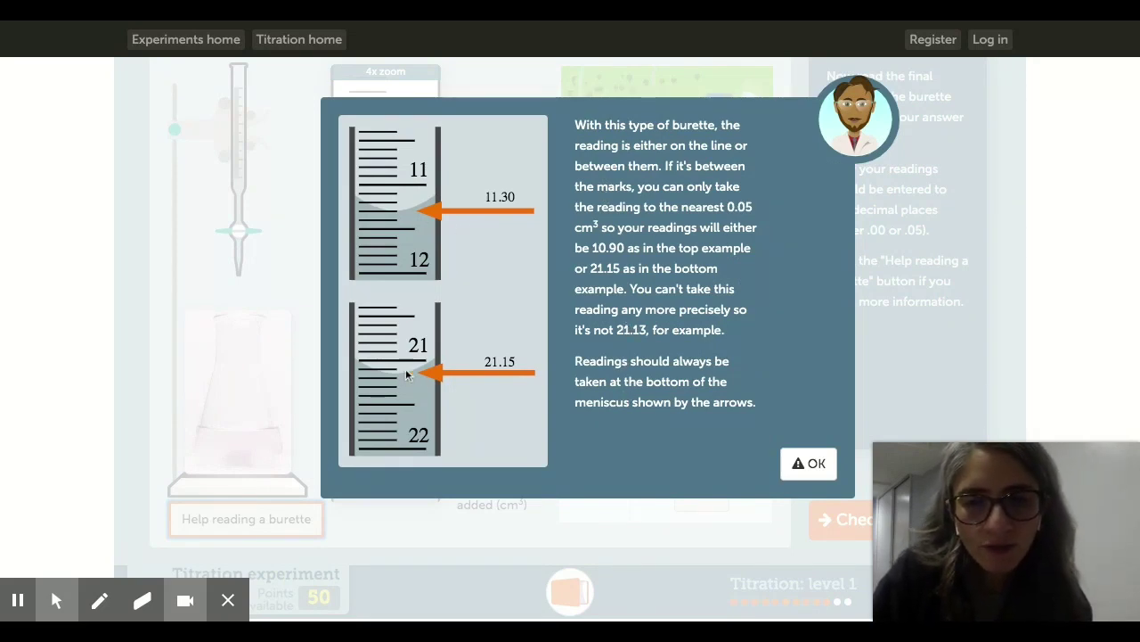
{"action": "left_click", "coordinate": [816, 475]}
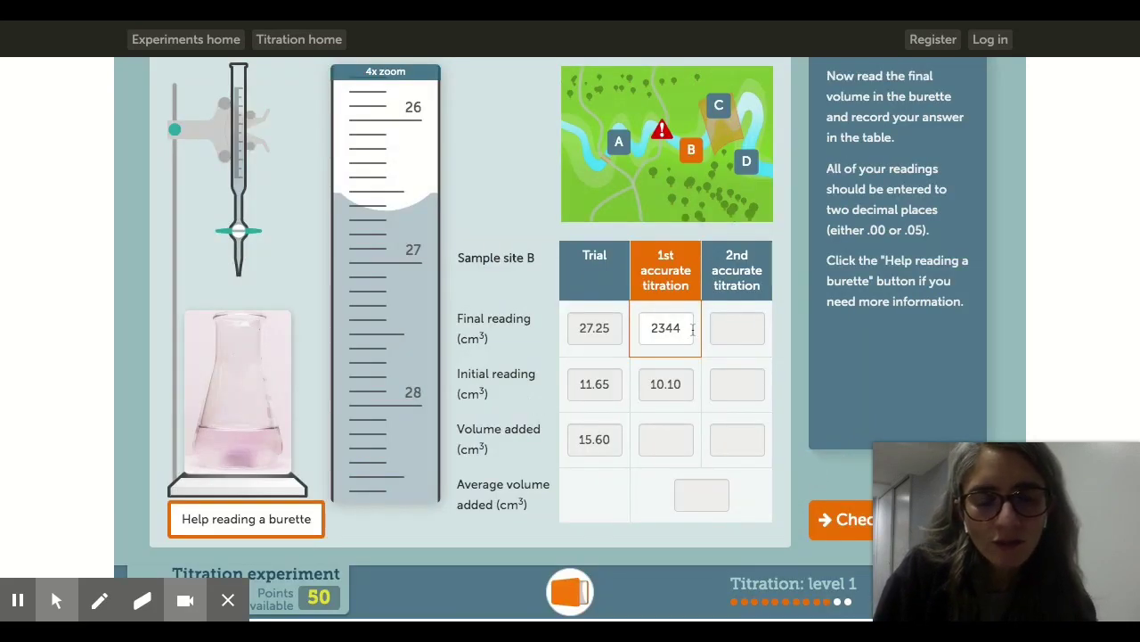
{"action": "double_click", "coordinate": [683, 329]}
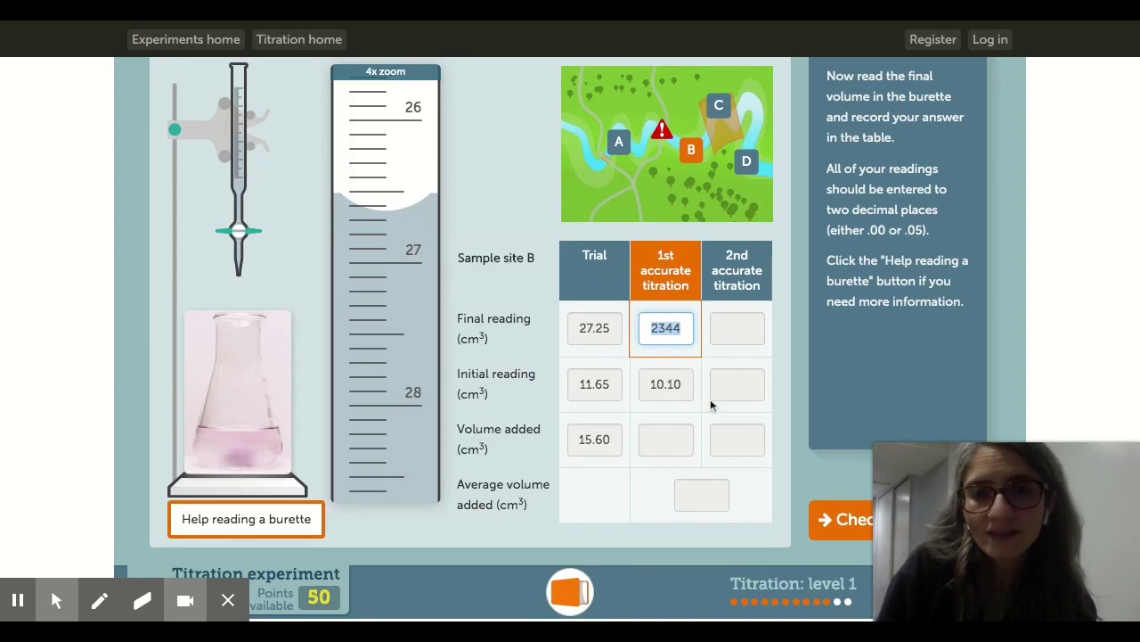
{"action": "key", "text": "BackSpace"}
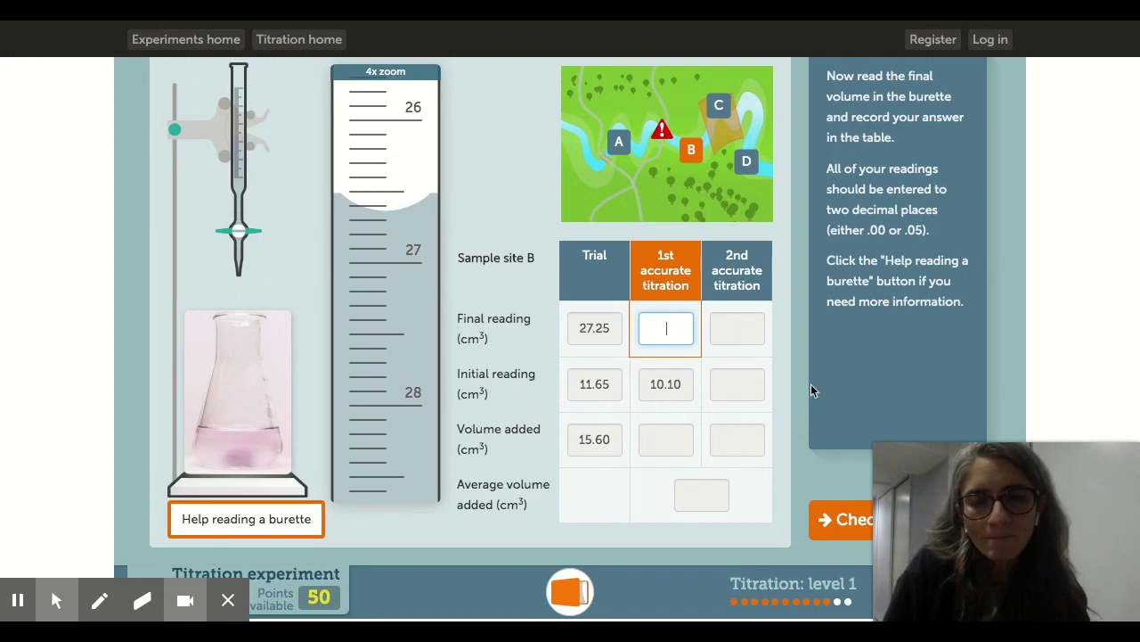
Open the lab book to view the titration experiment page and the level's activity list.
{"action": "left_click", "coordinate": [573, 592]}
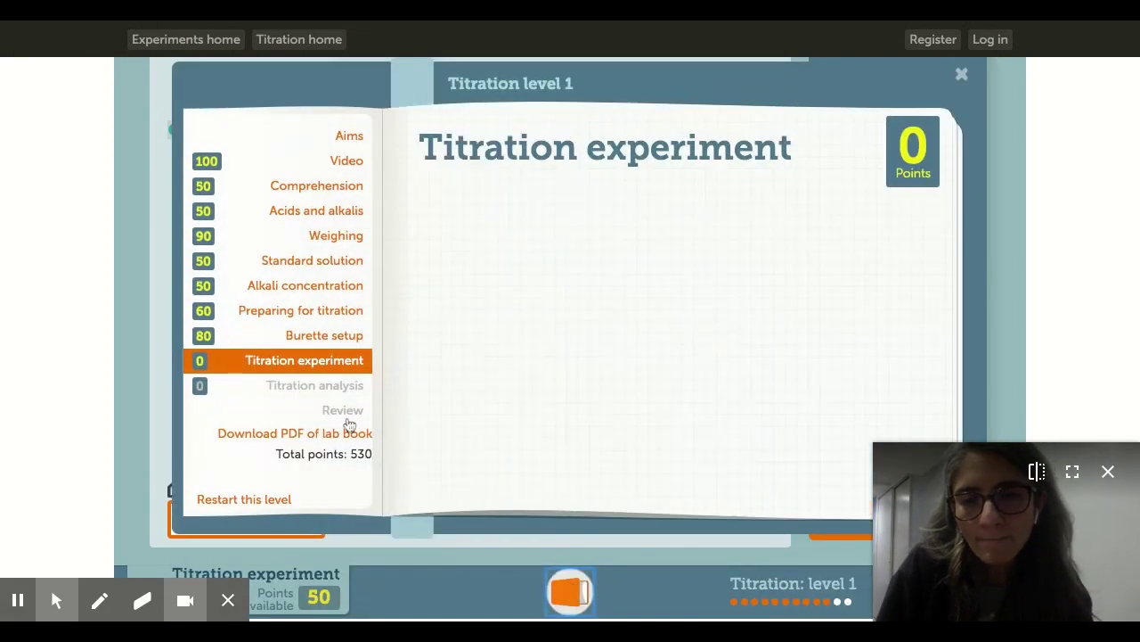